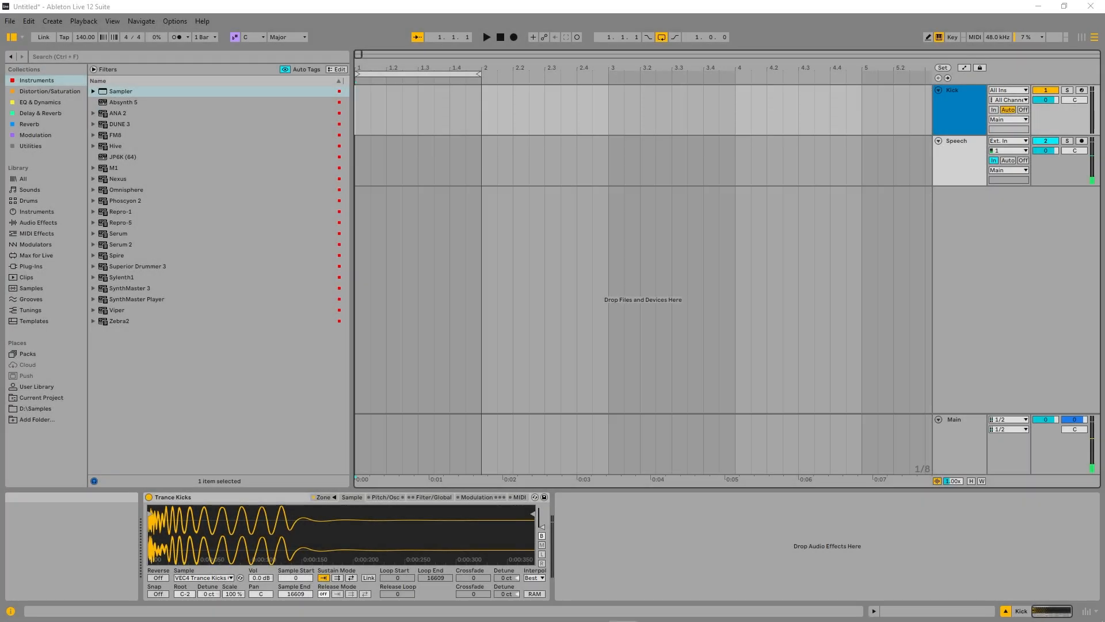
Insert an empty one-bar MIDI clip in bar 1 of the Kick track.
left_click(958, 103)
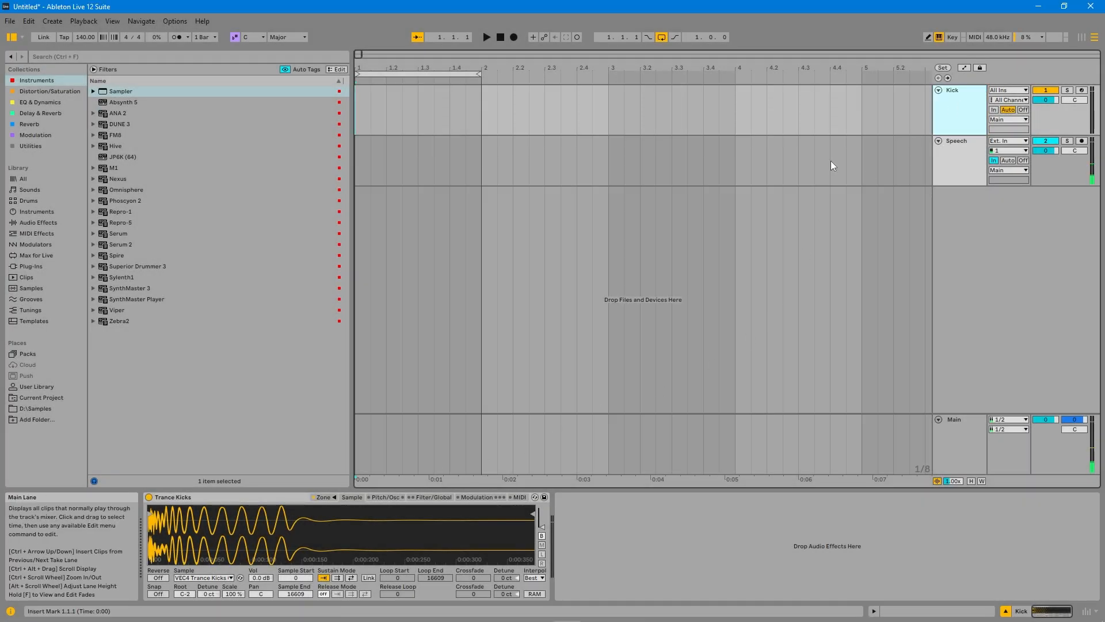
left_click_drag(365, 109, 450, 110)
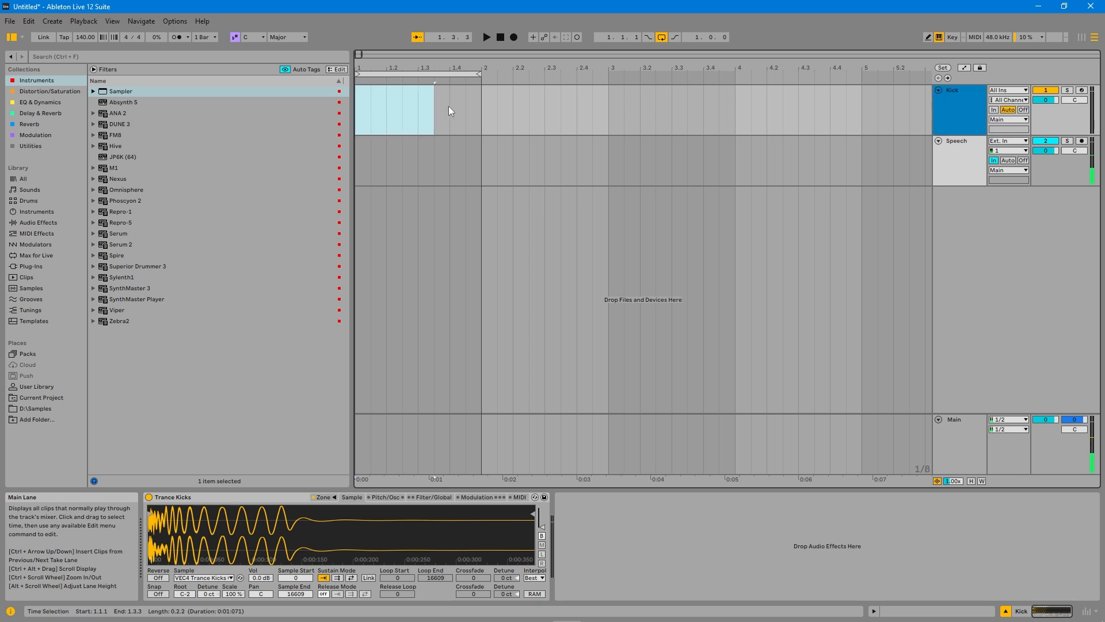
right_click(476, 114)
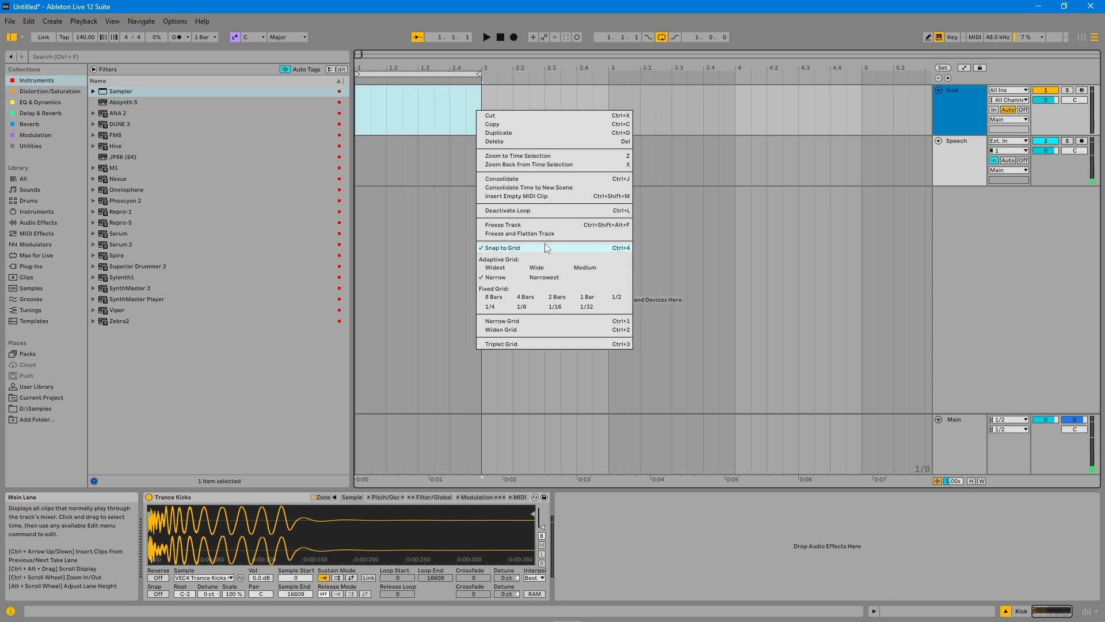
left_click(529, 197)
Fill the kick clip with four quarter-note G3 notes, one on each beat of the bar.
double_click(297, 413)
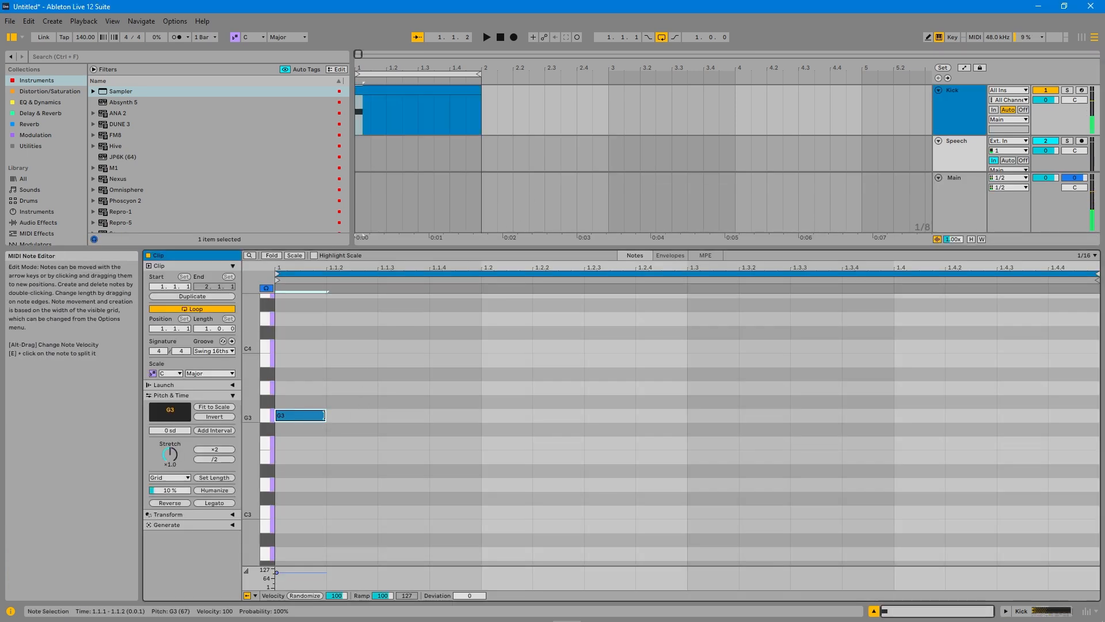
left_click_drag(324, 415, 481, 415)
left_click_drag(343, 415, 561, 422)
left_click_drag(629, 353, 729, 416)
double_click(729, 417)
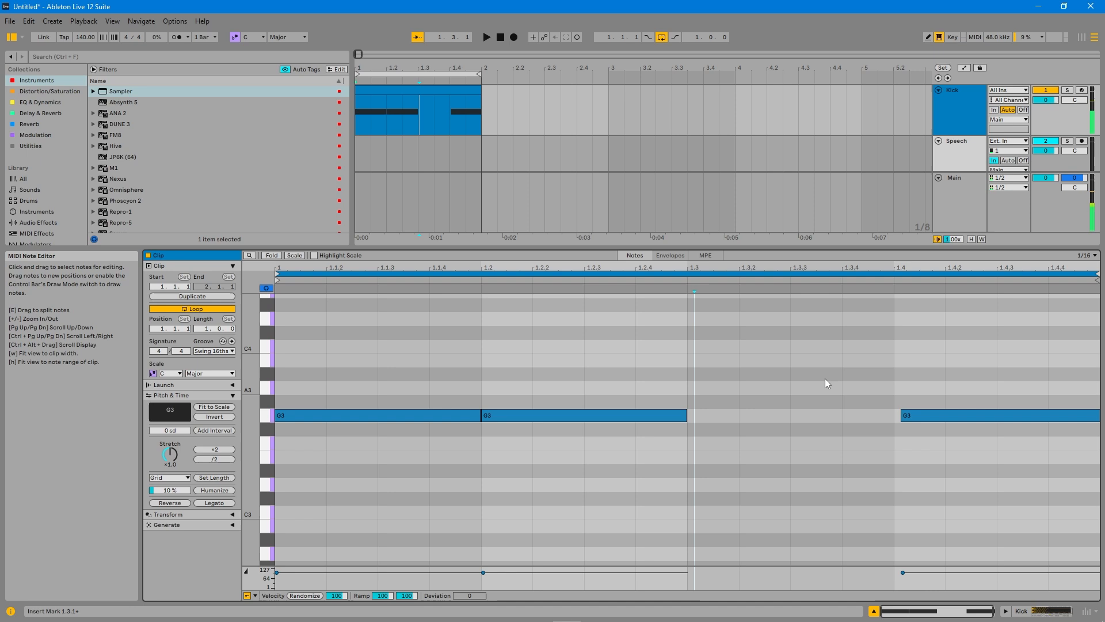
double_click(941, 414)
left_click_drag(792, 370, 769, 414)
Audition all four kick notes at pitches between A#3 and E3 during playback, settling on F#3.
left_click_drag(961, 362, 401, 426)
key("Up")
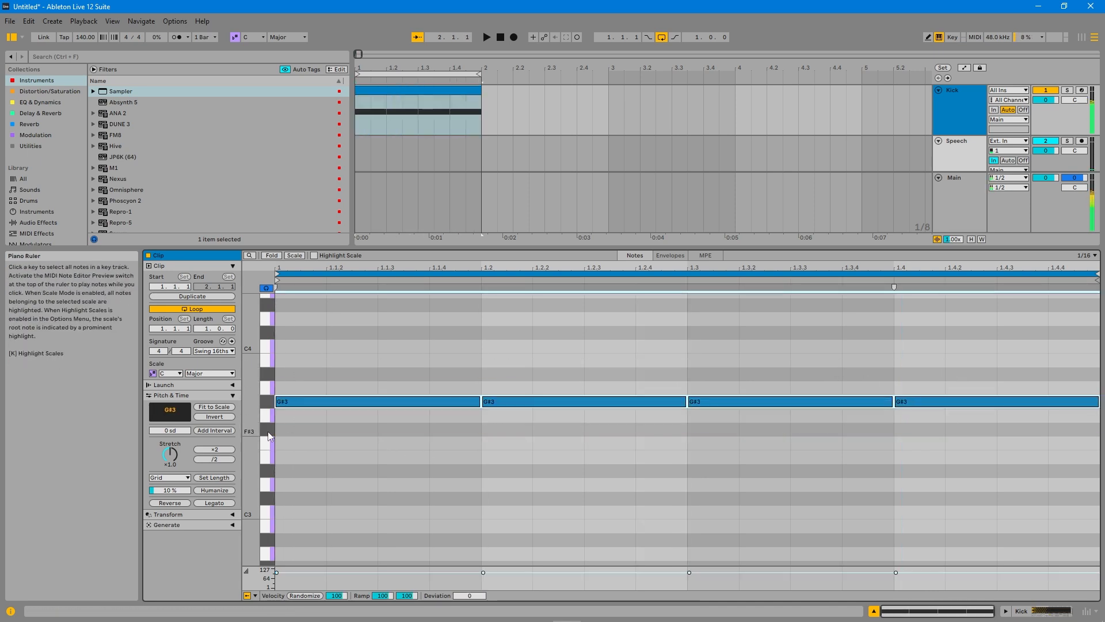
key("Up")
key("Up")
key("space")
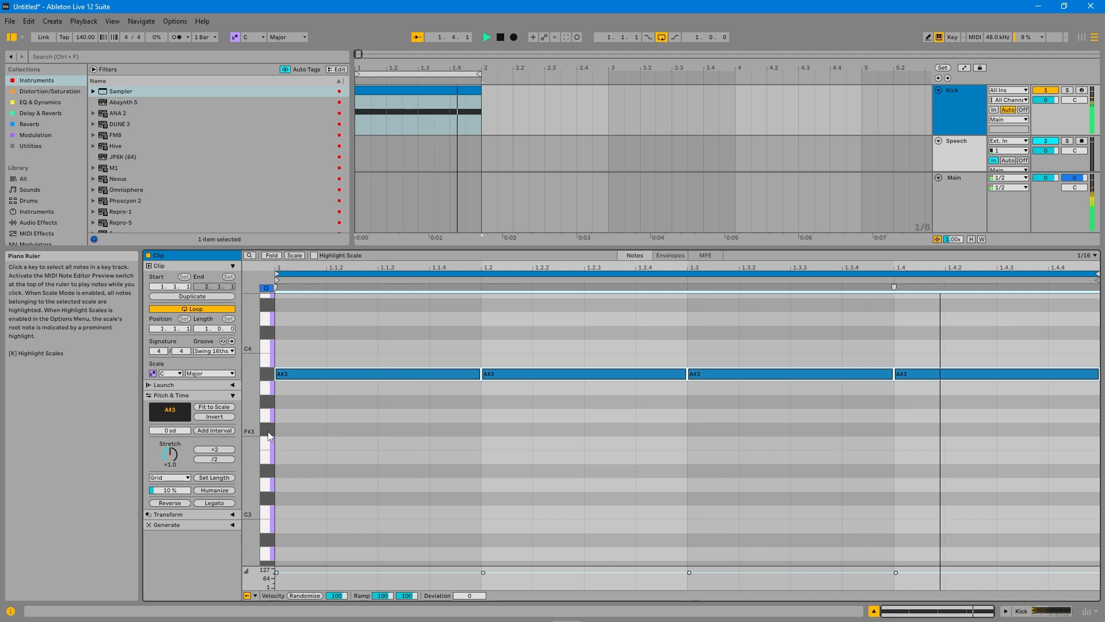
key("Down")
key("Down")
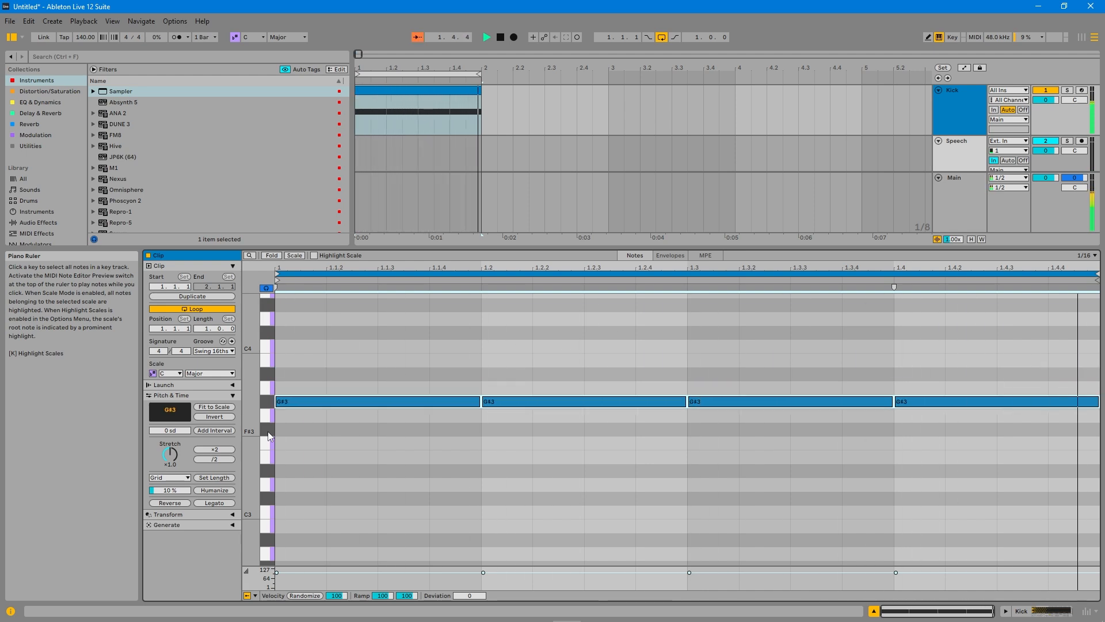
key("Down")
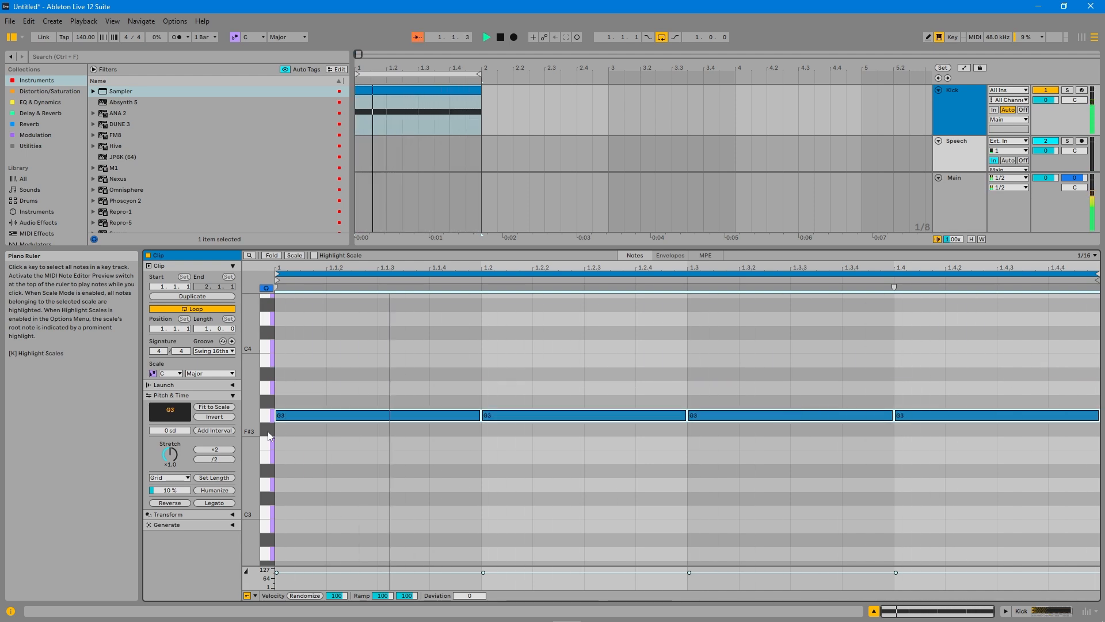
key("Down")
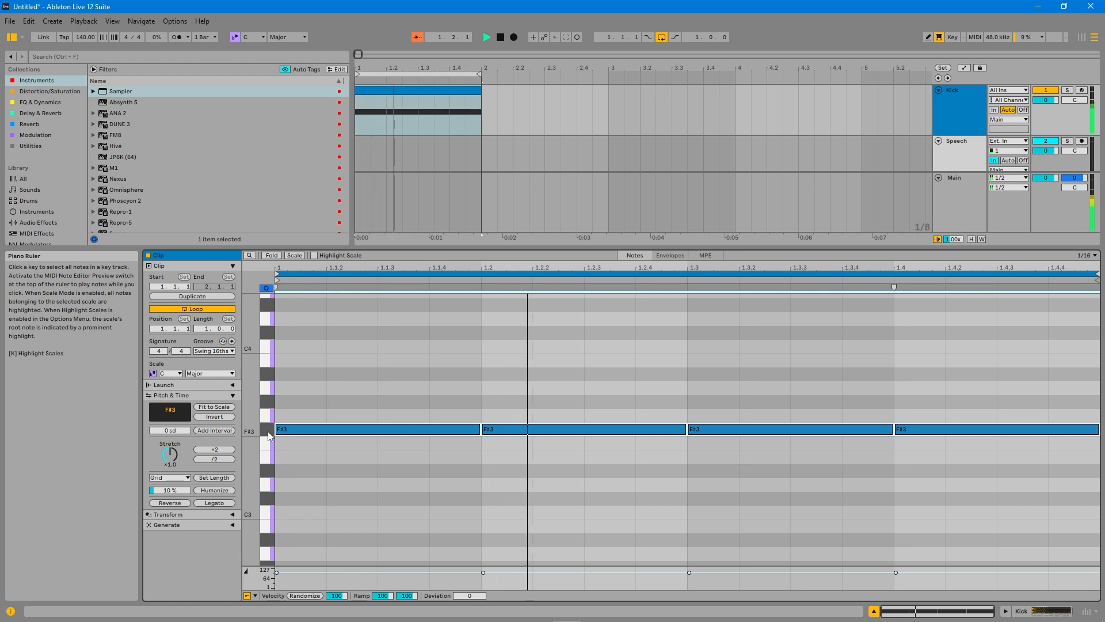
key("Down")
key("Down")
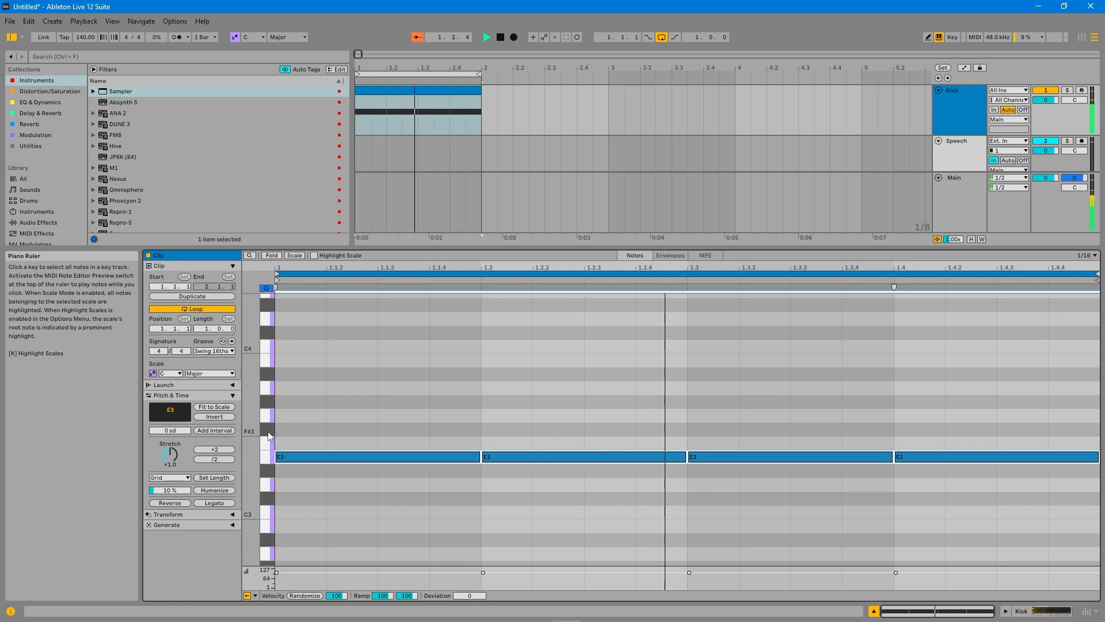
key("Up")
key("Up")
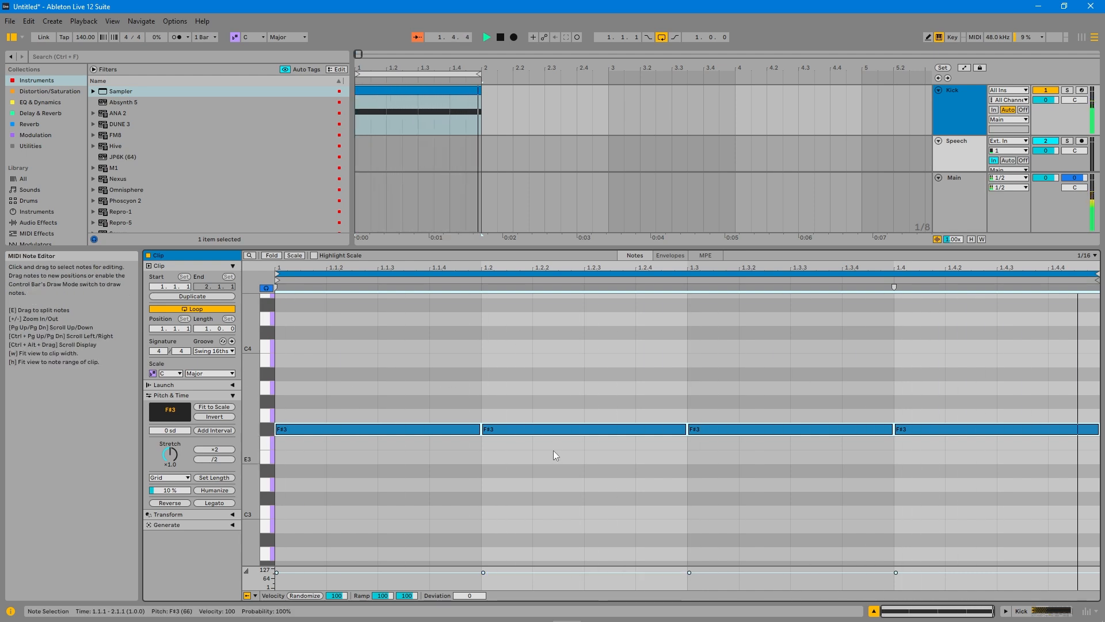
left_click(594, 475)
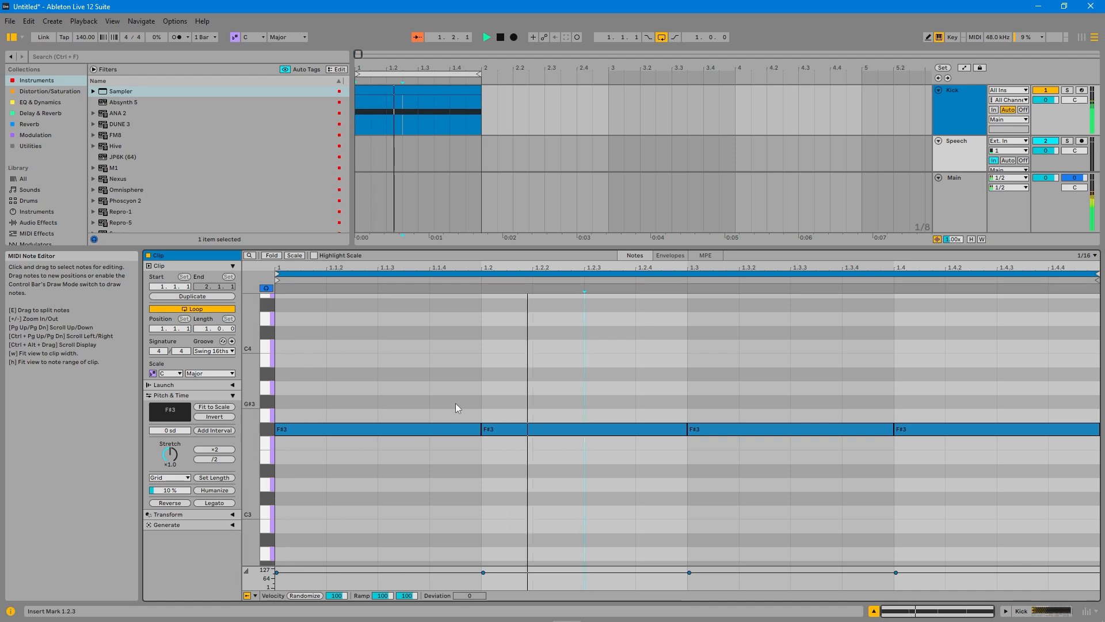
Replay the kick loop to listen to the F#3 notes, and stop playback.
key("space")
left_click_drag(1000, 376, 478, 442)
key("space")
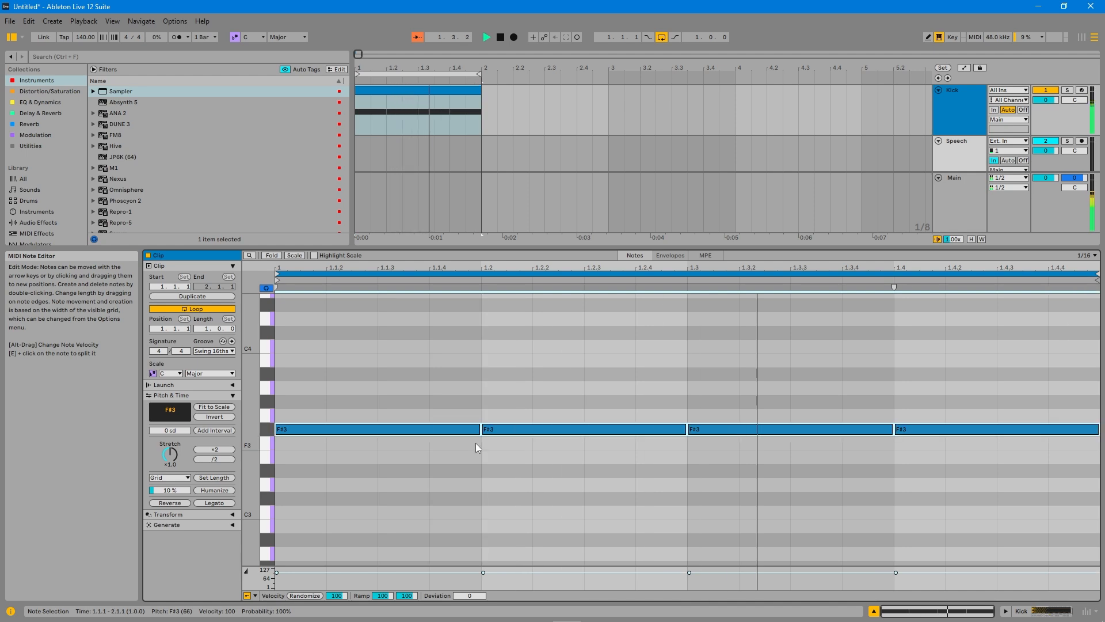
left_click(618, 486)
key("space")
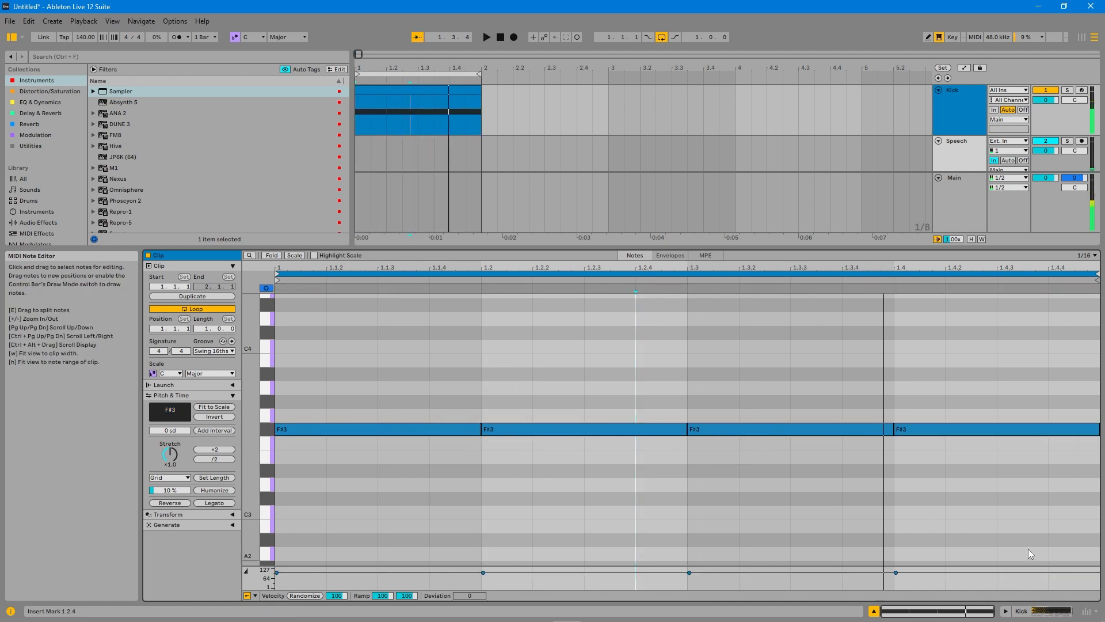
Add a Utility effect after the Sampler on the Kick track, enable Mono and audition the loop.
left_click(1031, 615)
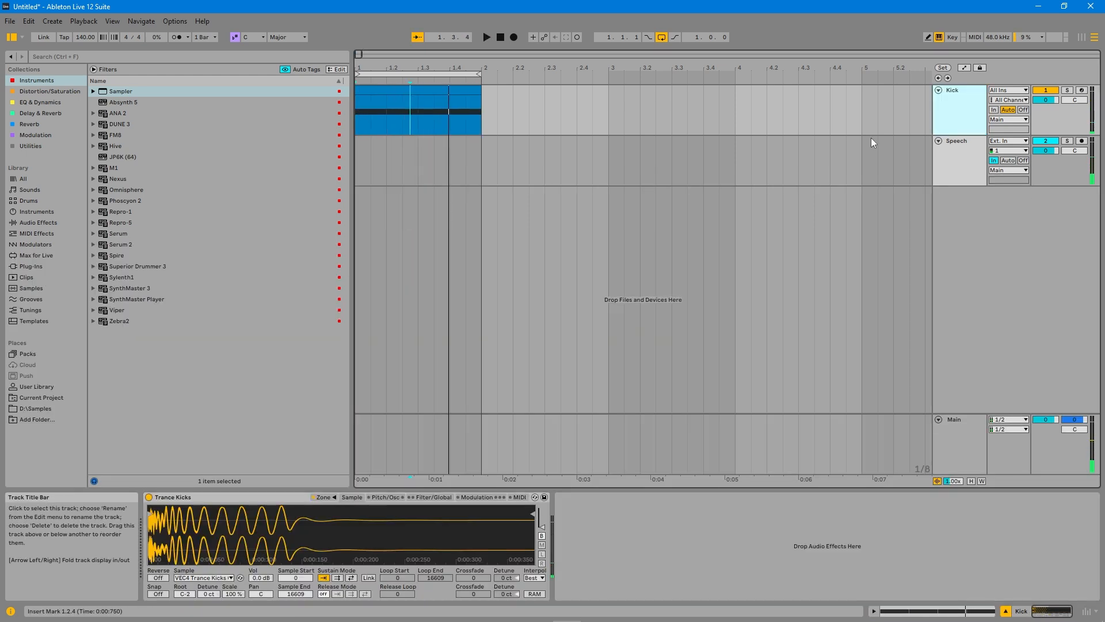
left_click(36, 146)
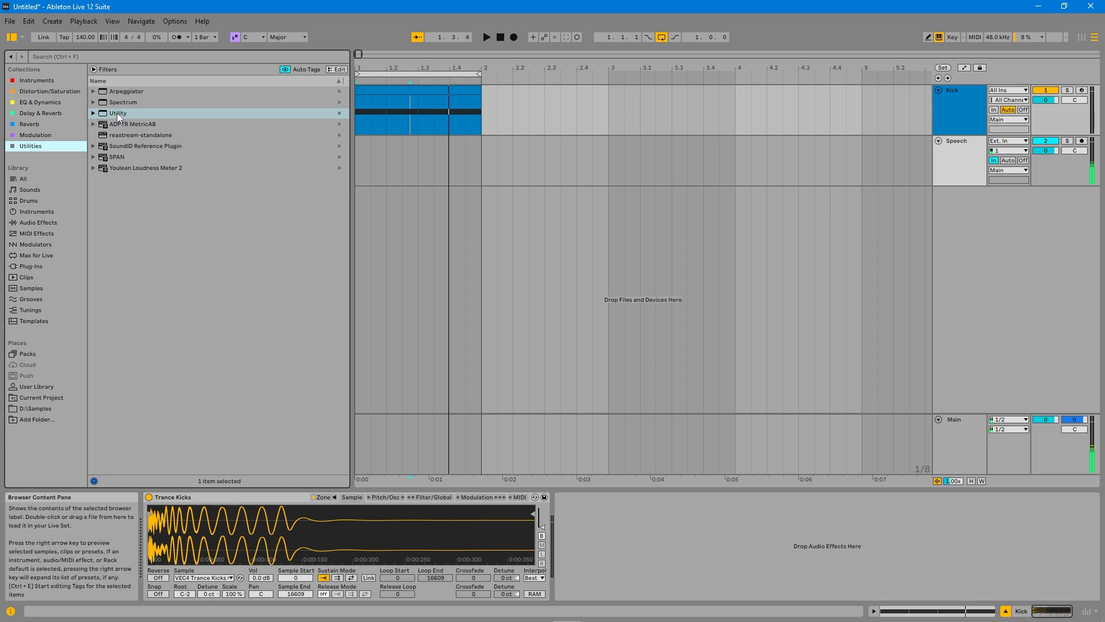
left_click_drag(116, 113, 596, 546)
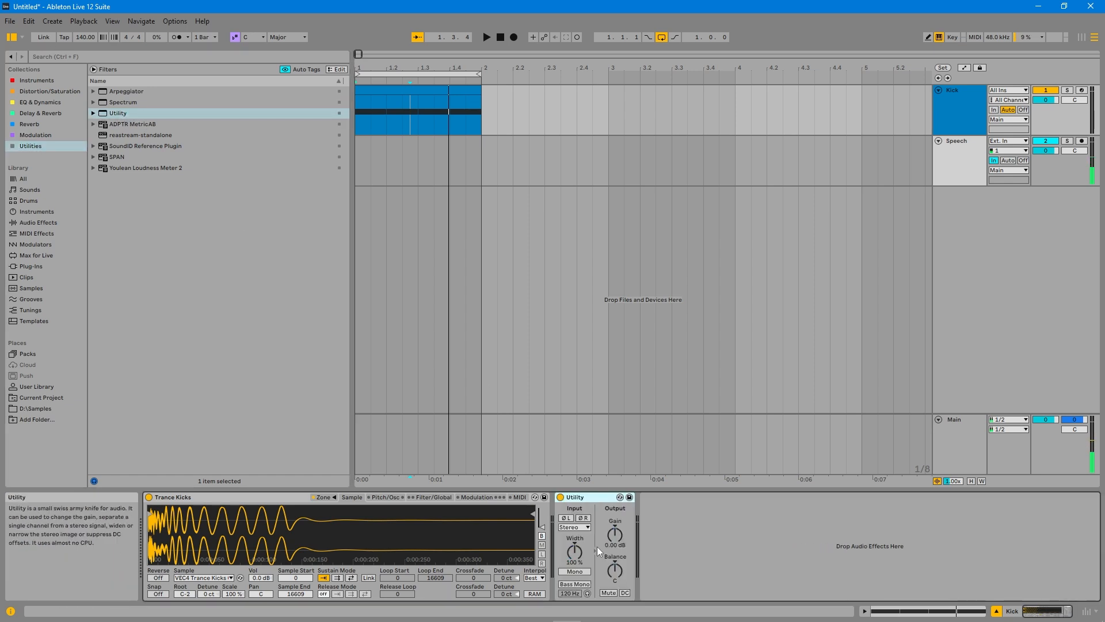
left_click(581, 572)
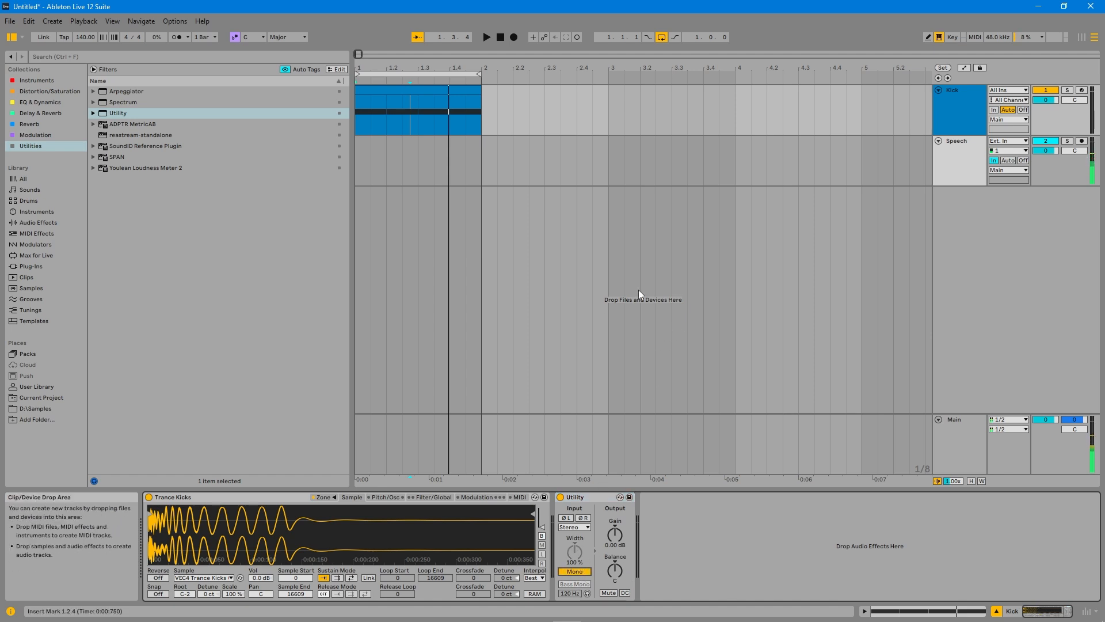
key("space")
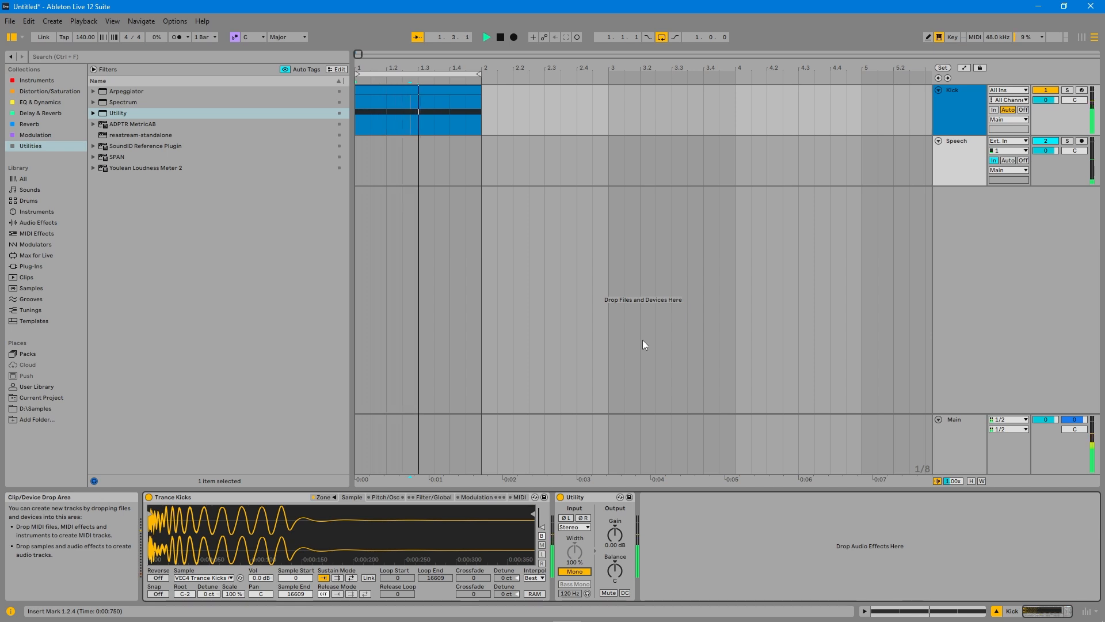
left_click(499, 38)
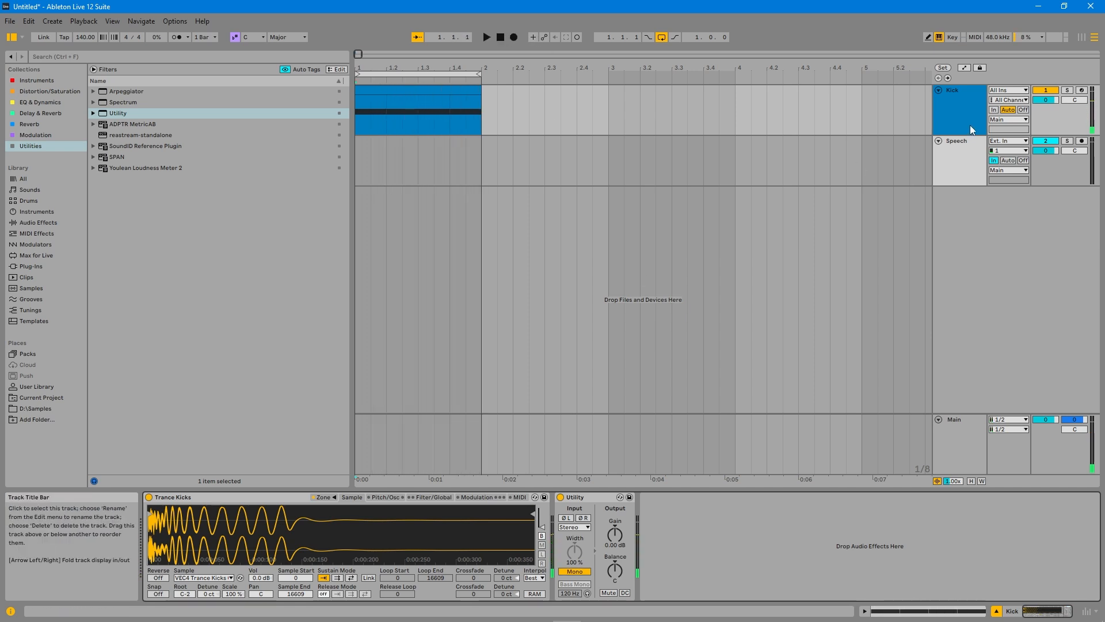
Load Serum onto a new MIDI track and place its plugin window clear of the browser.
left_click(972, 105)
left_click(32, 80)
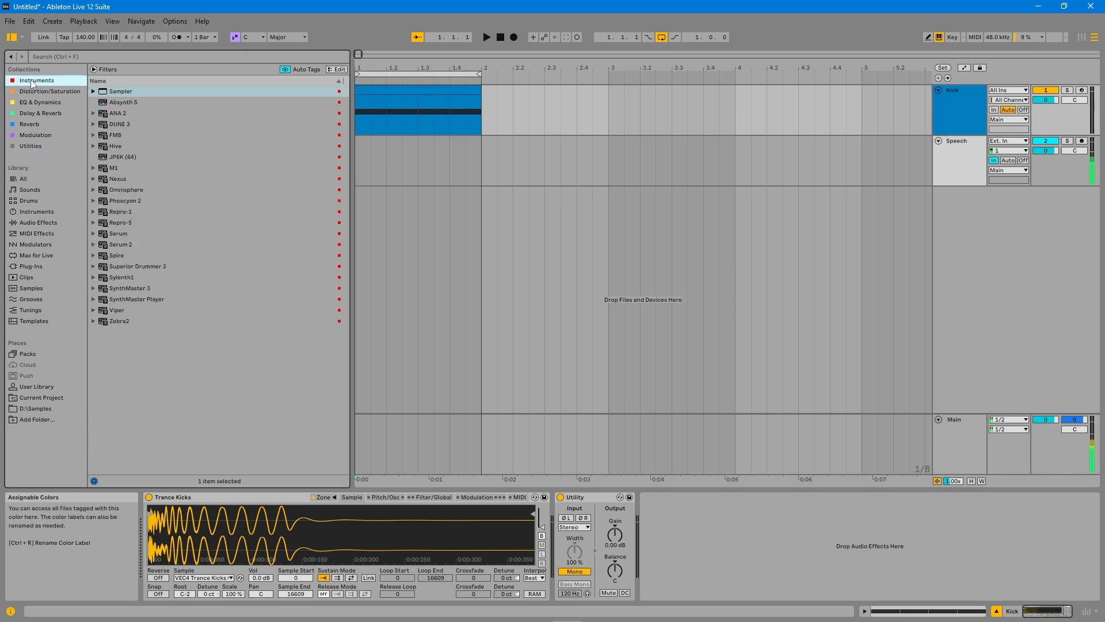
left_click_drag(119, 233, 1020, 227)
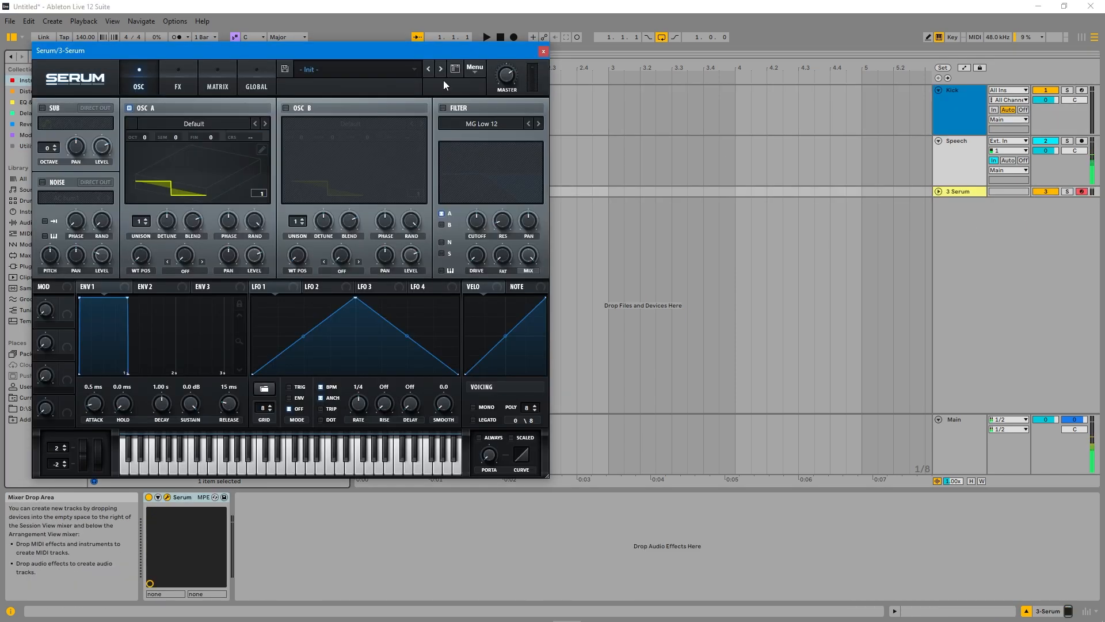
left_click_drag(327, 45, 696, 68)
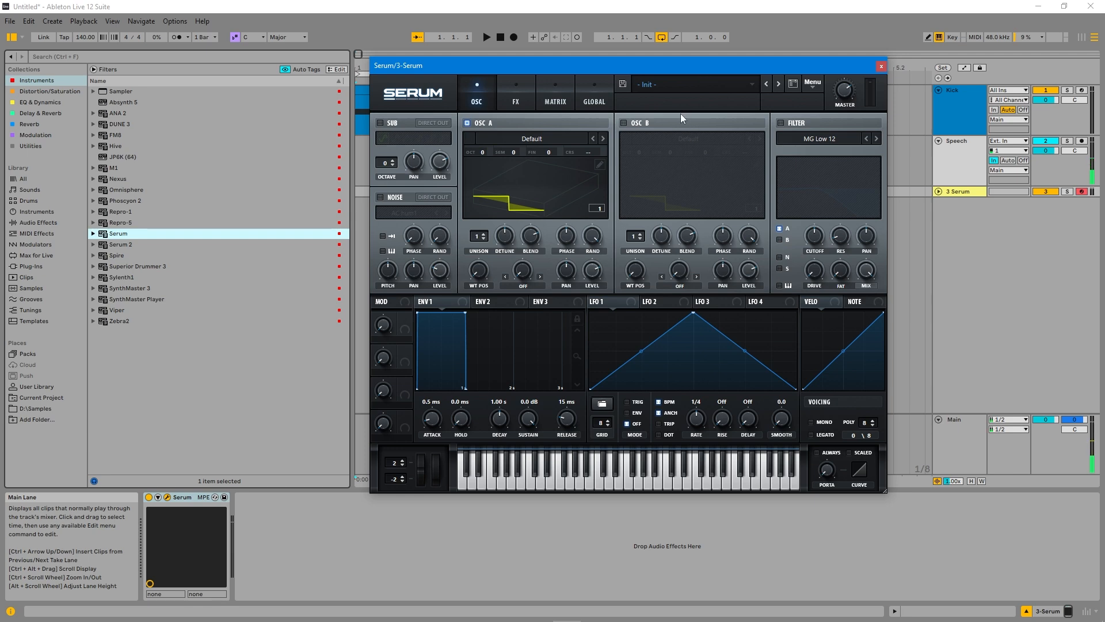
Play the kick loop briefly and switch Serum's oscillator A display to the 2D waveform view.
key("space")
left_click_drag(635, 67, 767, 63)
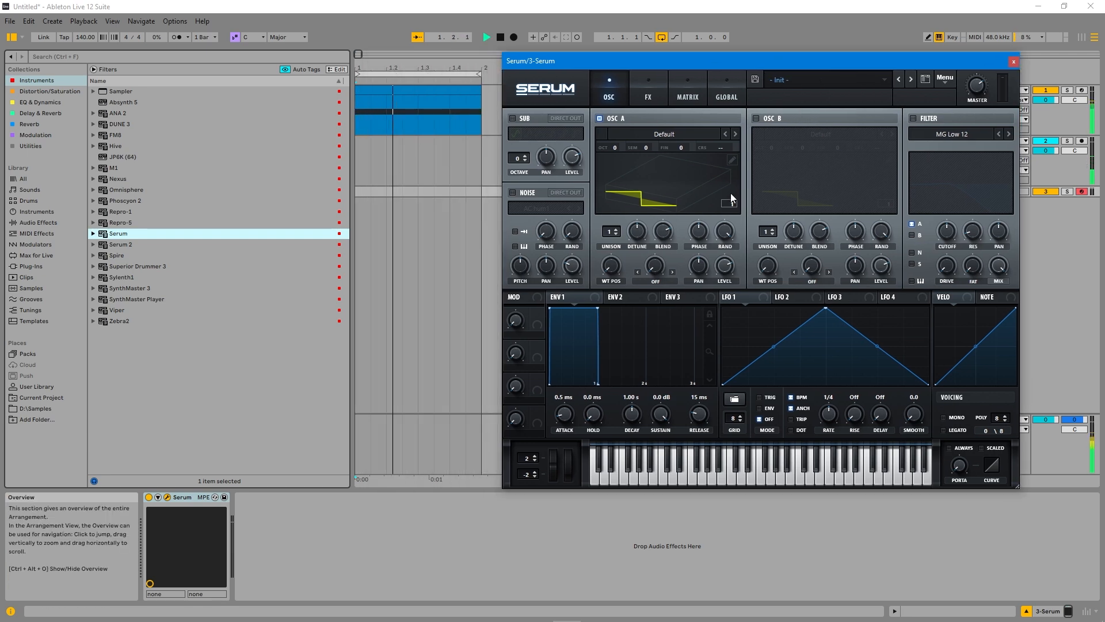
key("space")
left_click(671, 180)
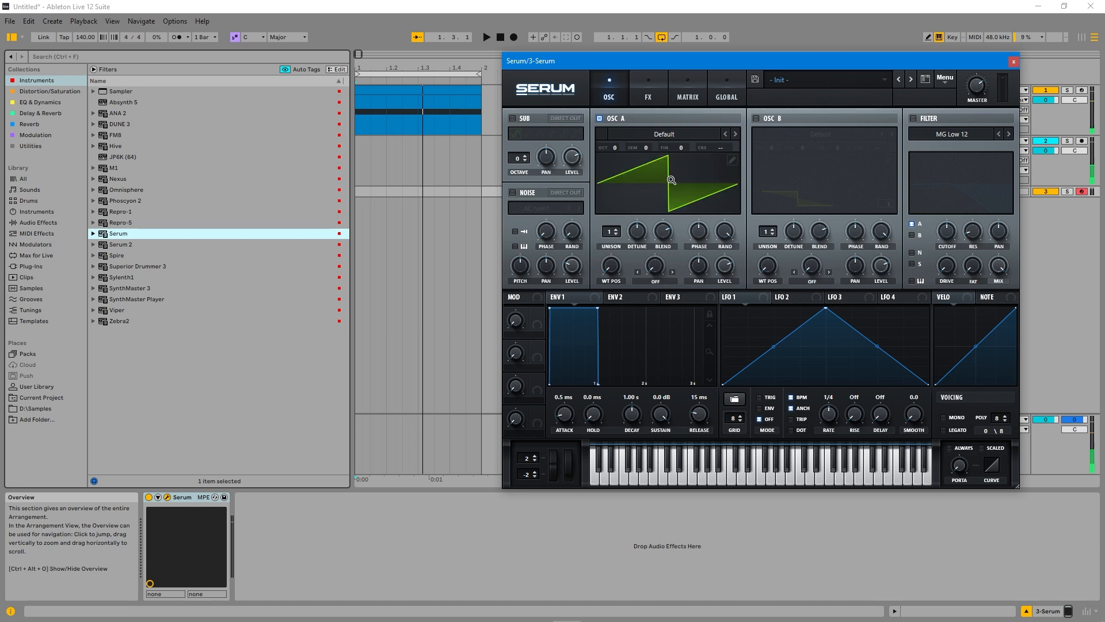
left_click_drag(878, 65, 784, 79)
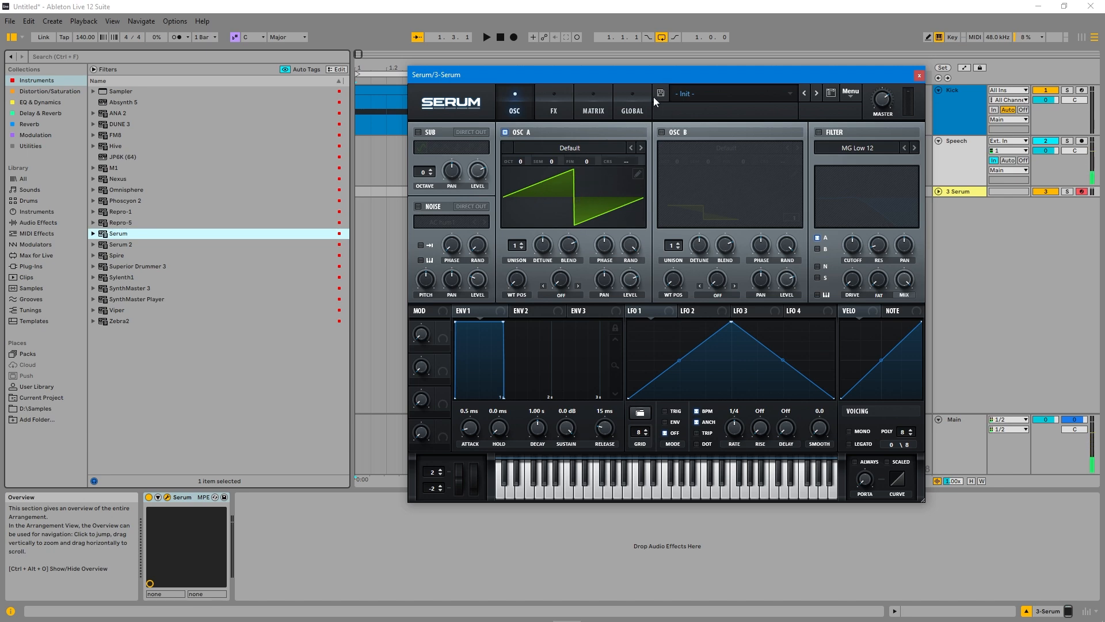
Audition the kick loop again with the Serum window open.
key("space")
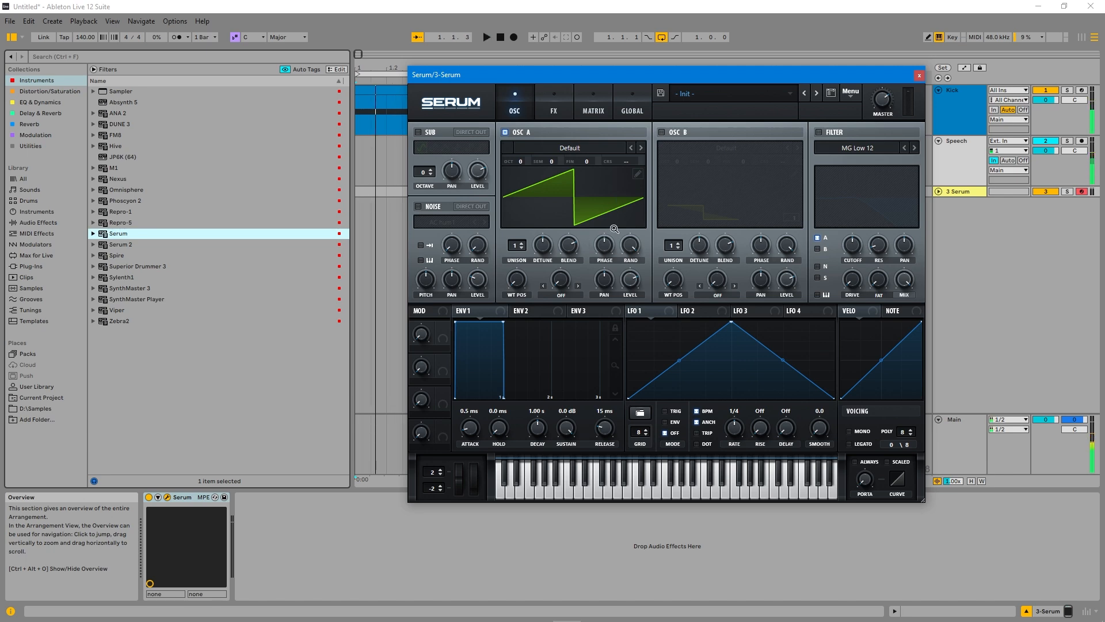
key("space")
key("space")
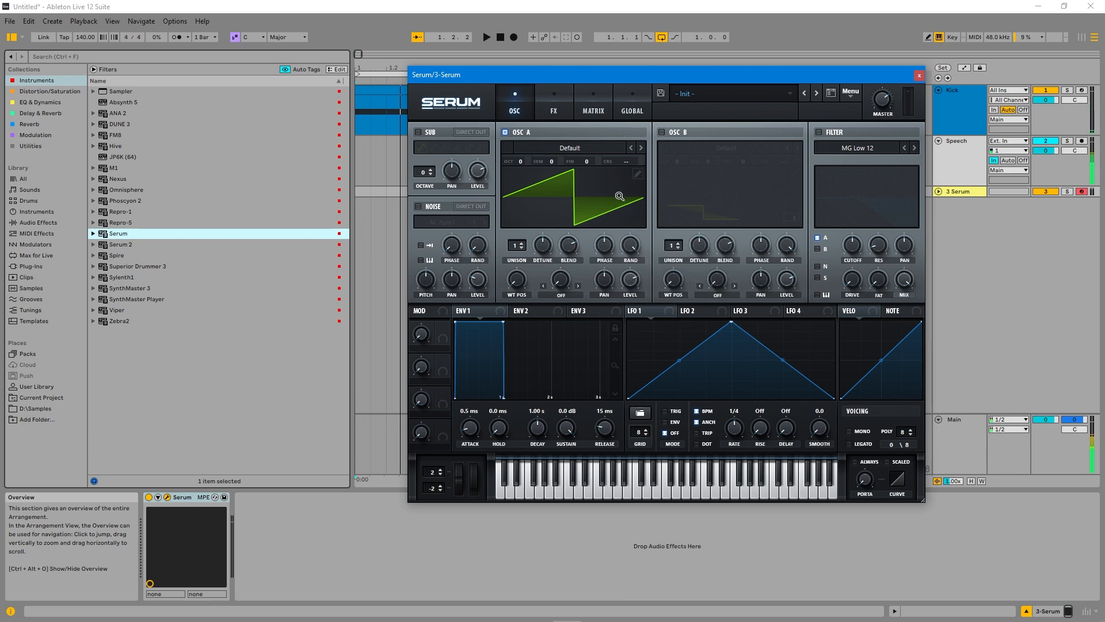
left_click_drag(670, 76, 659, 82)
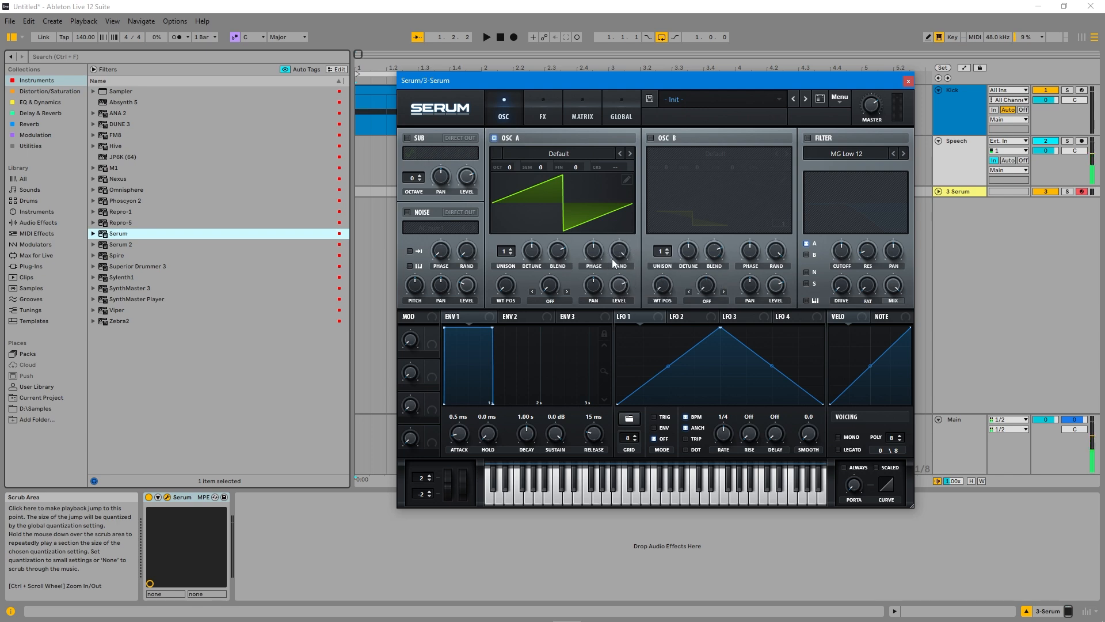
Turn down oscillator A's random phase amount in Serum and play the loop to check it.
left_click_drag(621, 254, 609, 364)
left_click_drag(613, 427, 613, 429)
key("space")
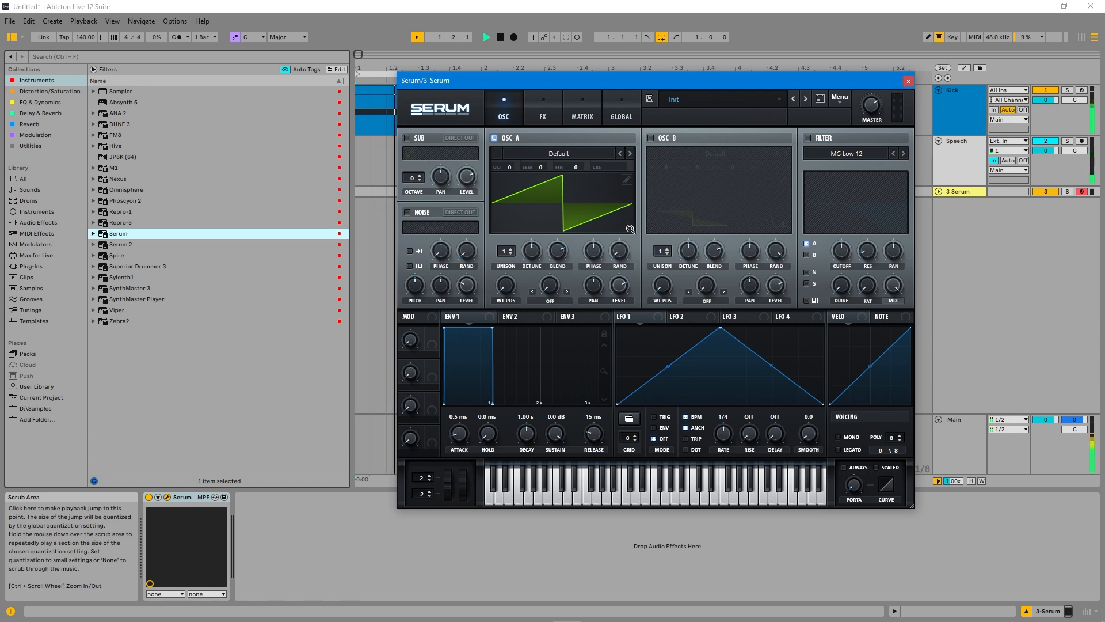
key("space")
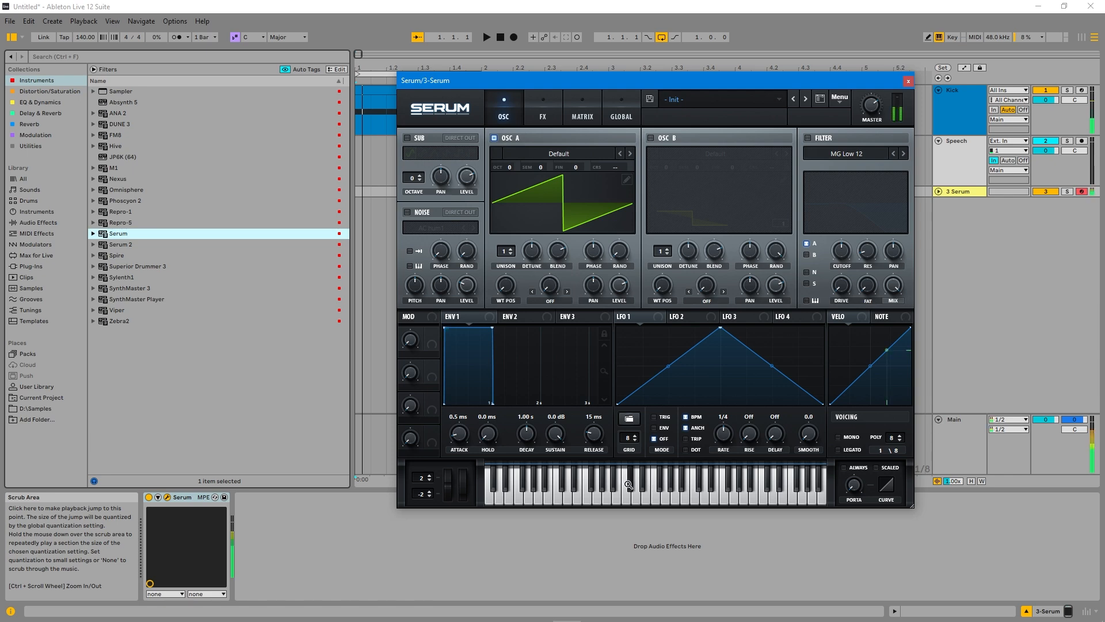
Unfold the Serum track, lower its volume to about -6 dB and close the plugin window.
left_click(939, 191)
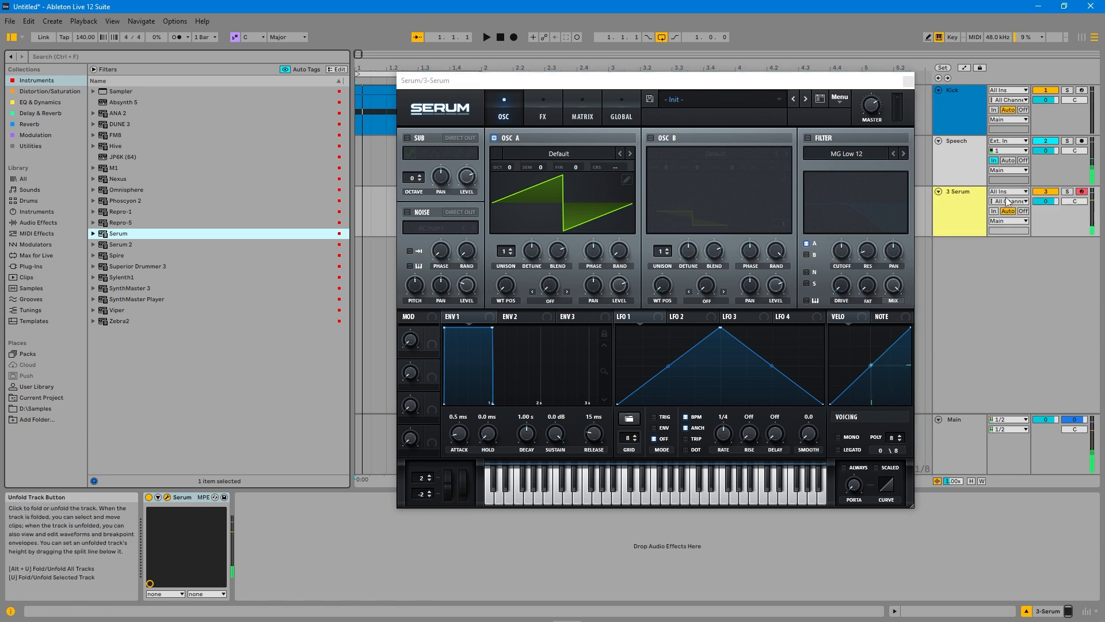
left_click_drag(1046, 201, 1046, 205)
left_click(908, 81)
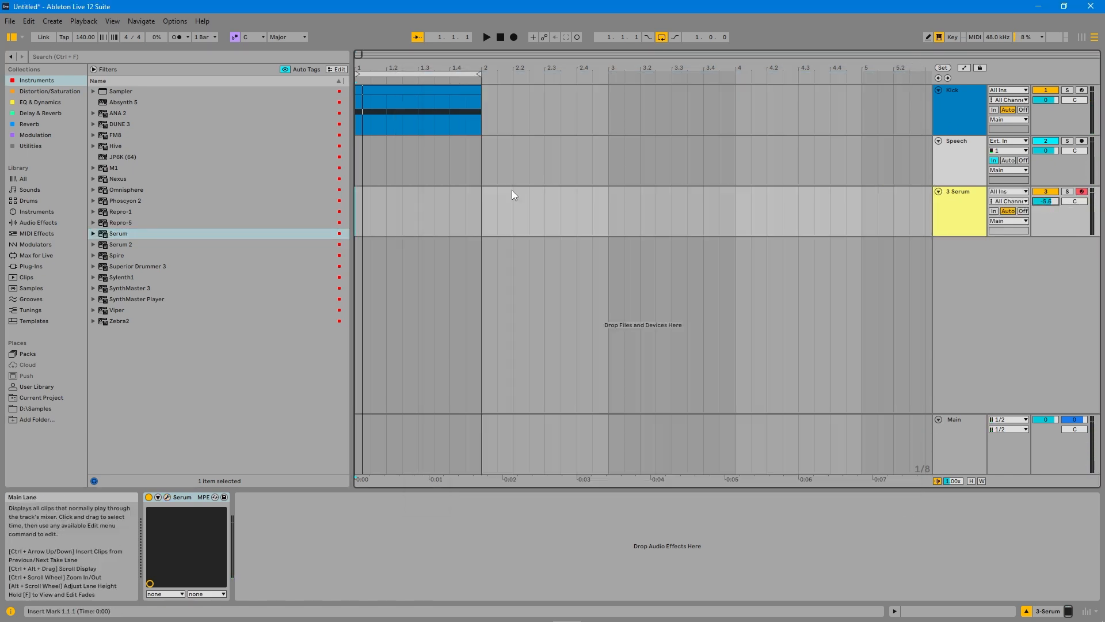
Insert an empty one-bar MIDI clip at bar 1 of the Serum track.
left_click_drag(362, 212, 478, 209)
right_click(478, 210)
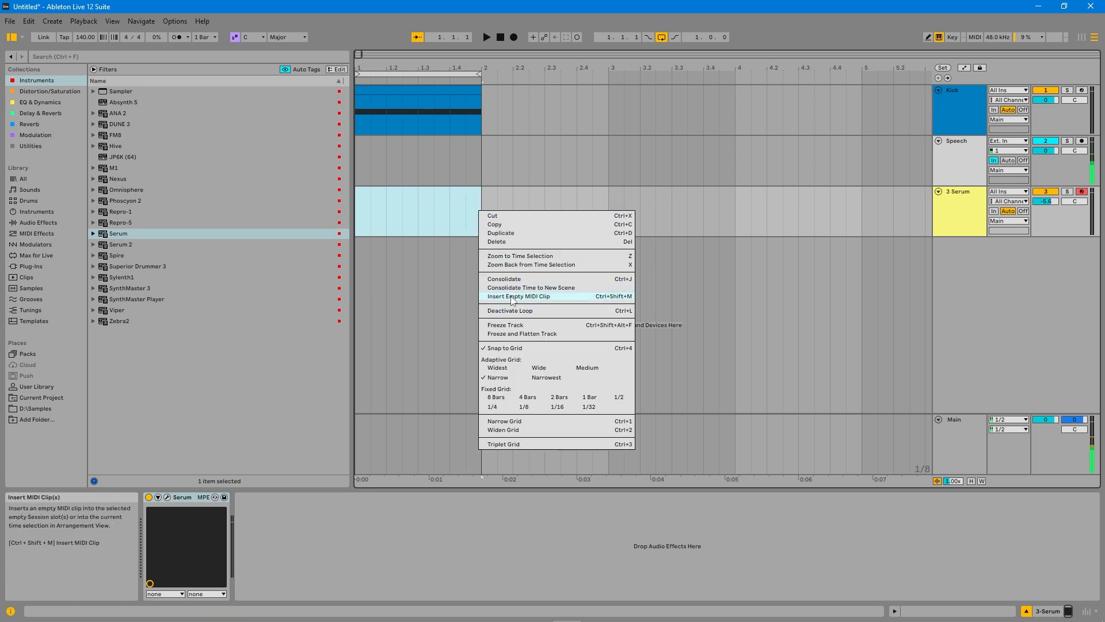
left_click(511, 296)
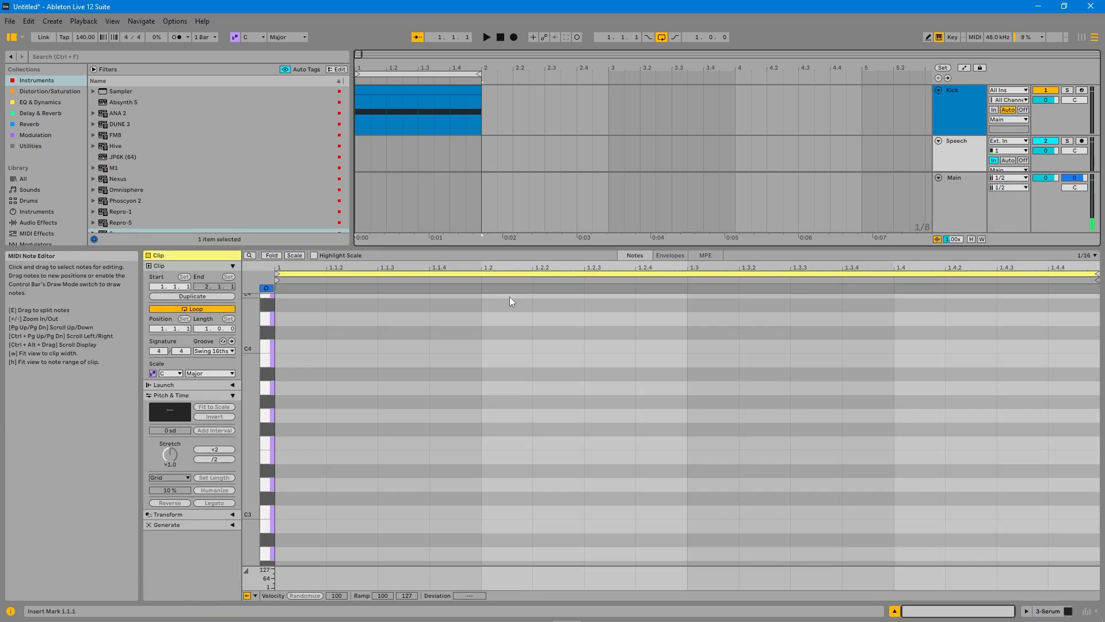
Add pairs of sixteenth-length F3 notes on the third and fourth sixteenths of all four beats.
double_click(392, 441)
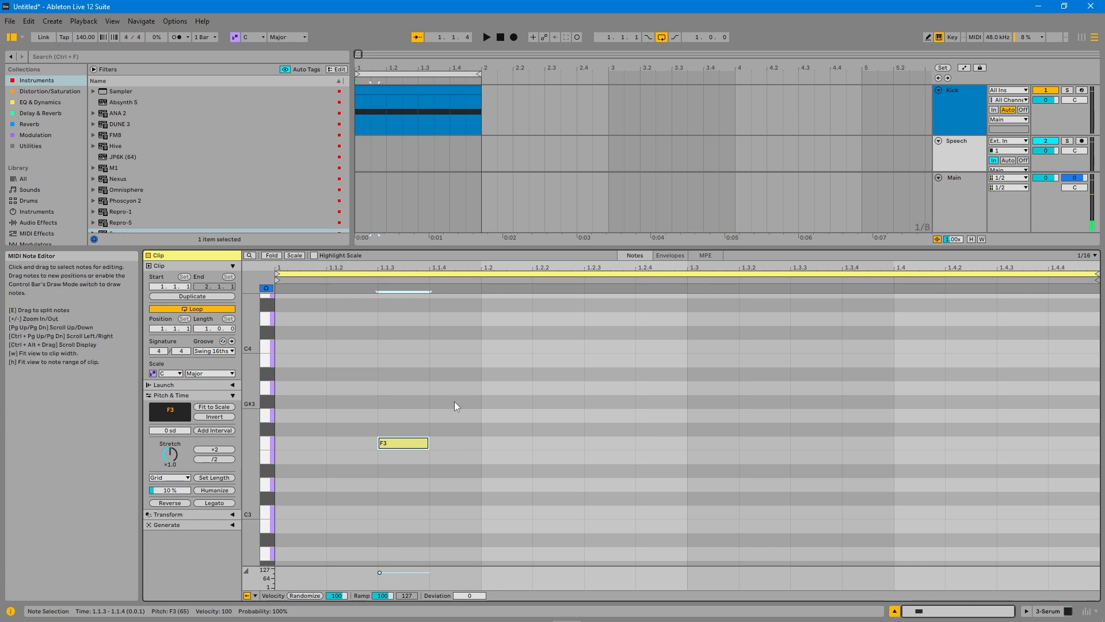
left_click(458, 426)
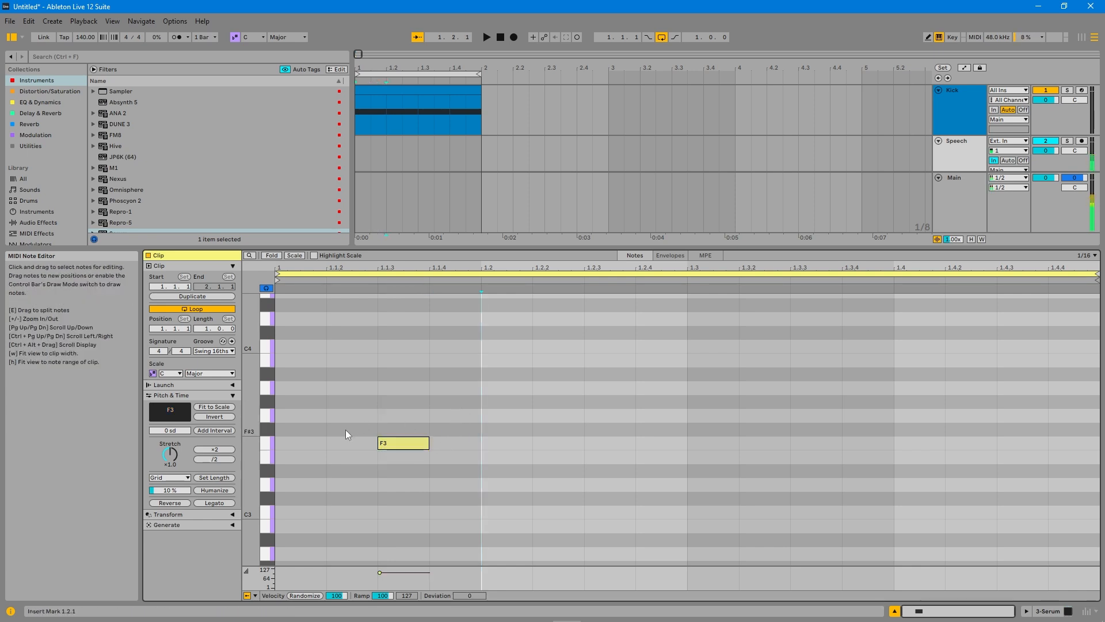
double_click(463, 443)
left_click_drag(529, 382, 609, 444)
left_click_drag(721, 393, 372, 450)
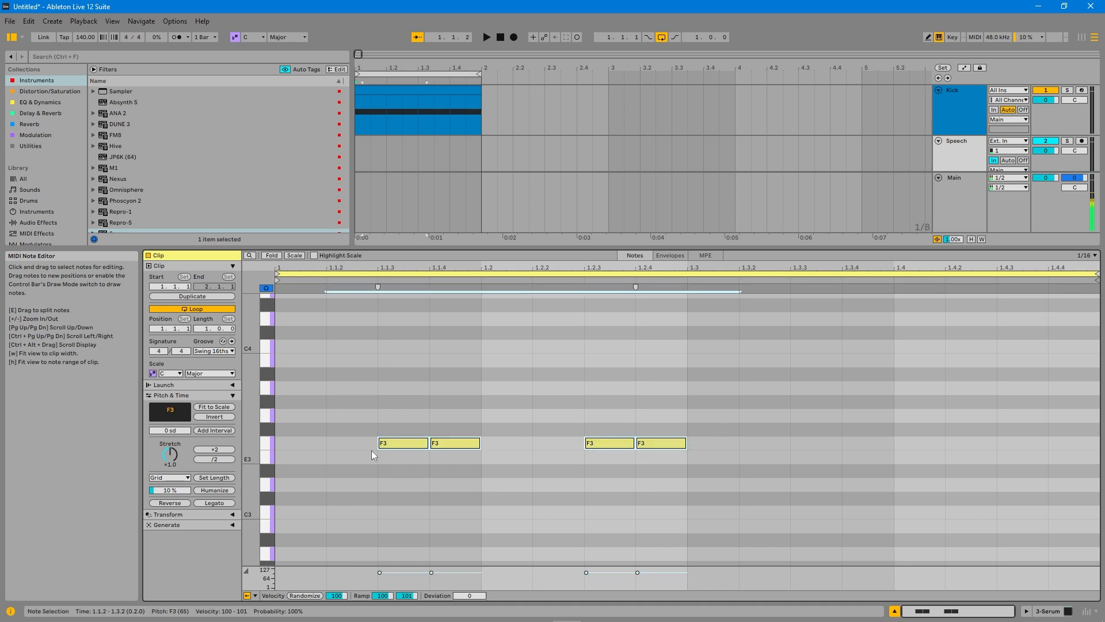
key("ctrl+d")
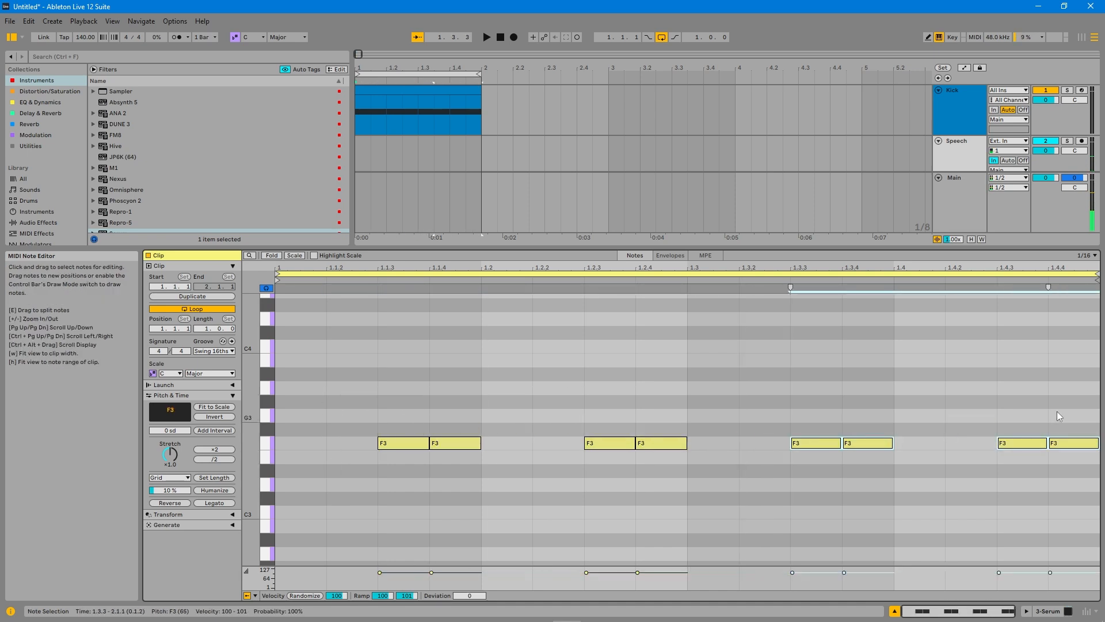
Play the kick and bass pattern together twice to check the groove.
key("space")
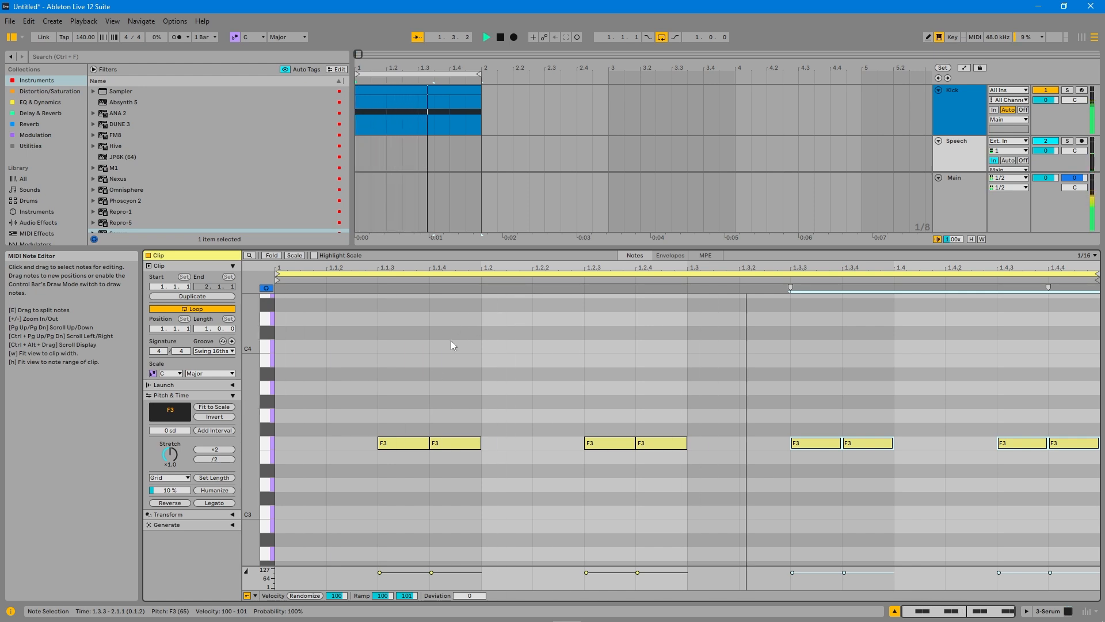
key("space")
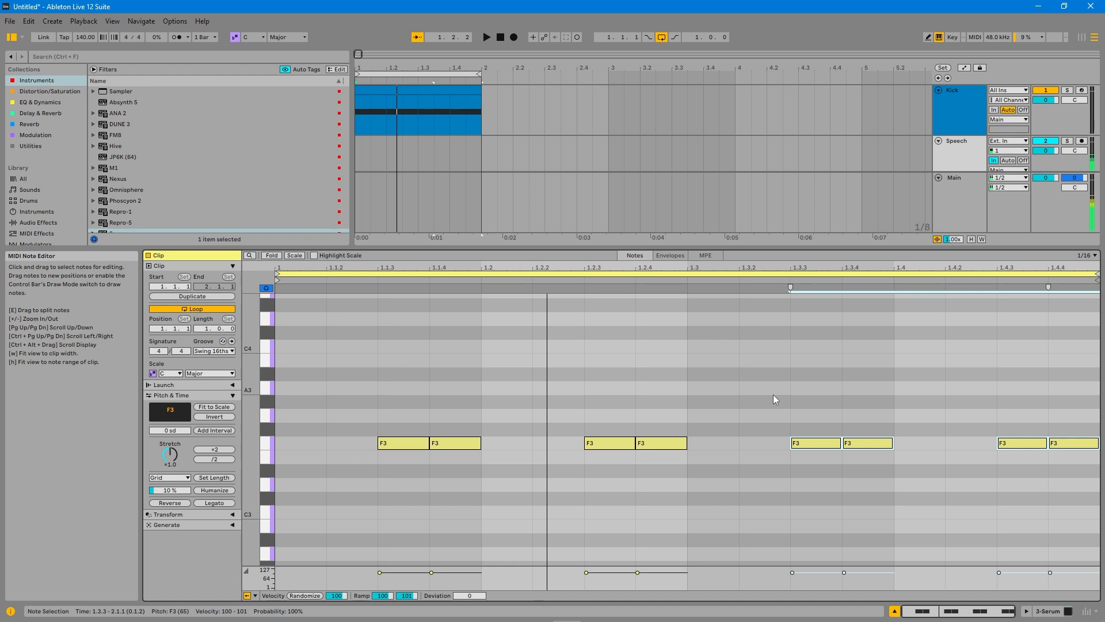
key("space")
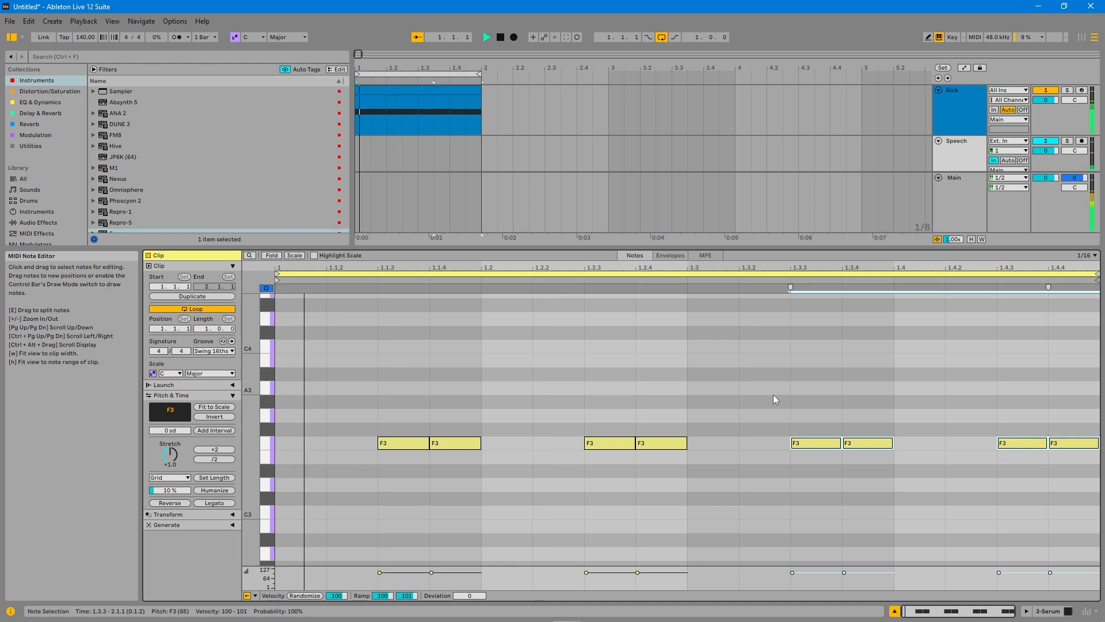
key("space")
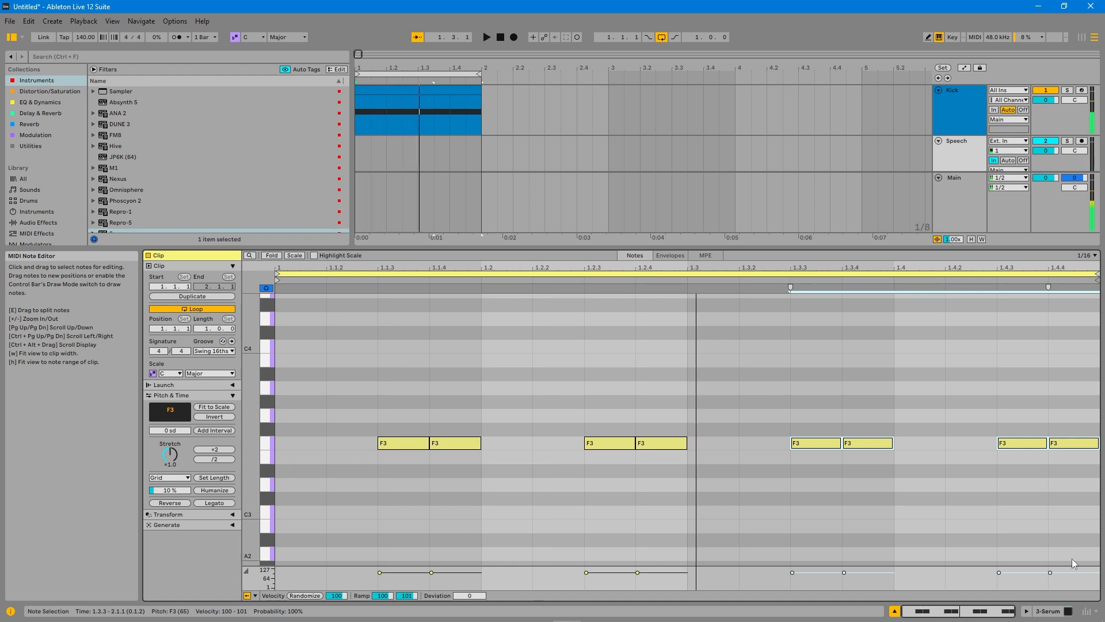
Reopen the Serum clip and delete all its notes except the first F3 at 1.1.3.
left_click(1047, 611)
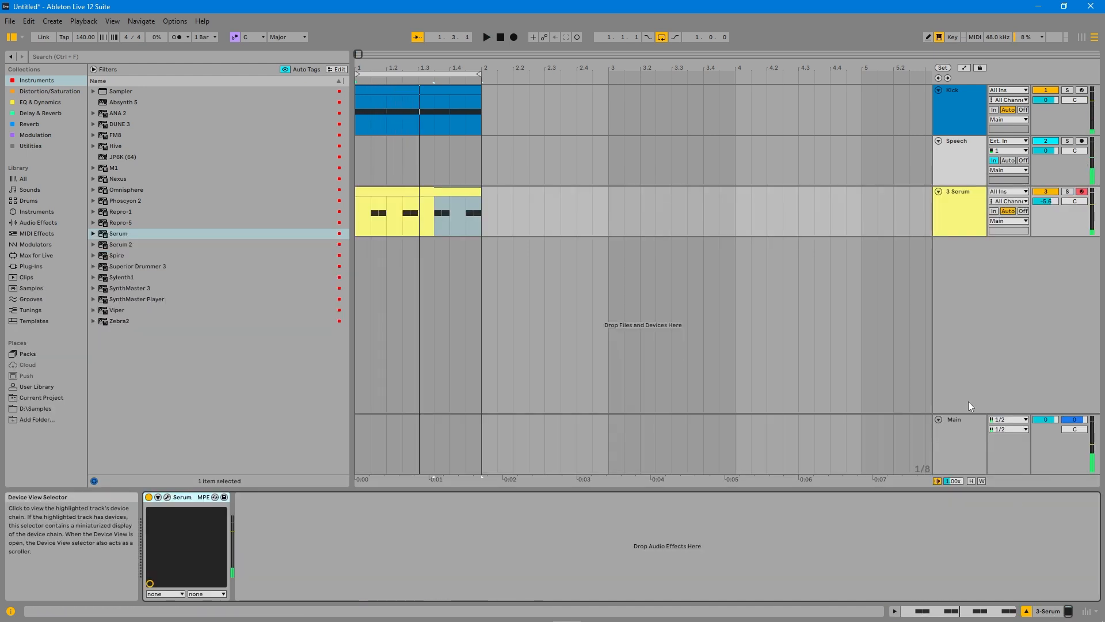
double_click(448, 190)
left_click_drag(444, 400, 1098, 500)
key("Delete")
left_click(417, 445)
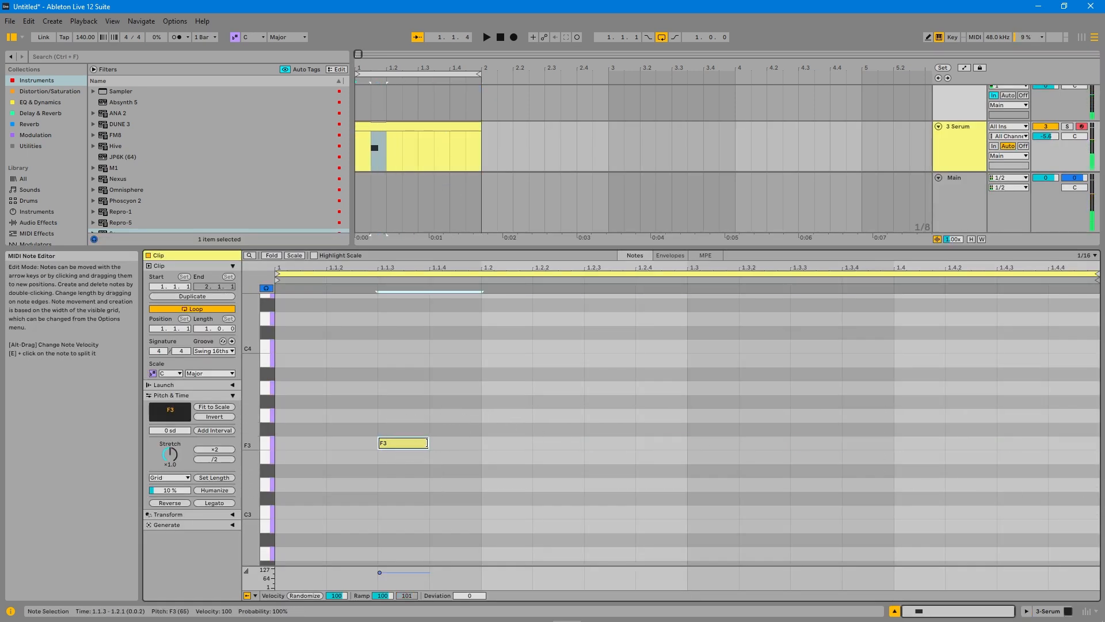
Lengthen the F3 note to just before beat 1.2, copy it to the other three beats and play the loop.
left_click_drag(428, 442, 464, 442)
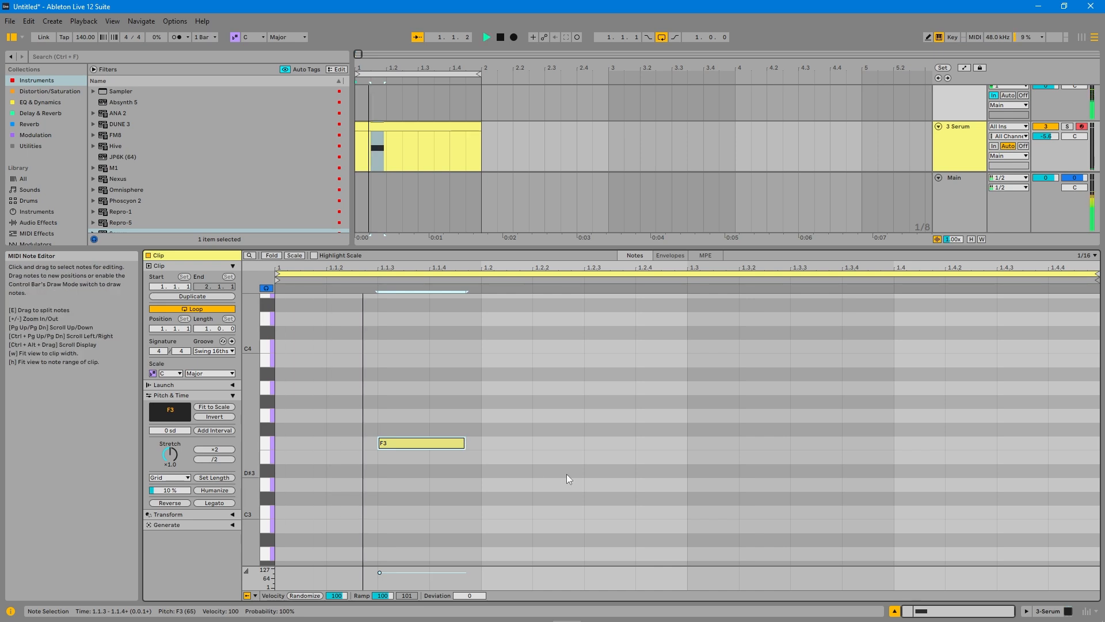
left_click_drag(547, 395, 366, 469)
left_click_drag(418, 443, 625, 443, "ctrl")
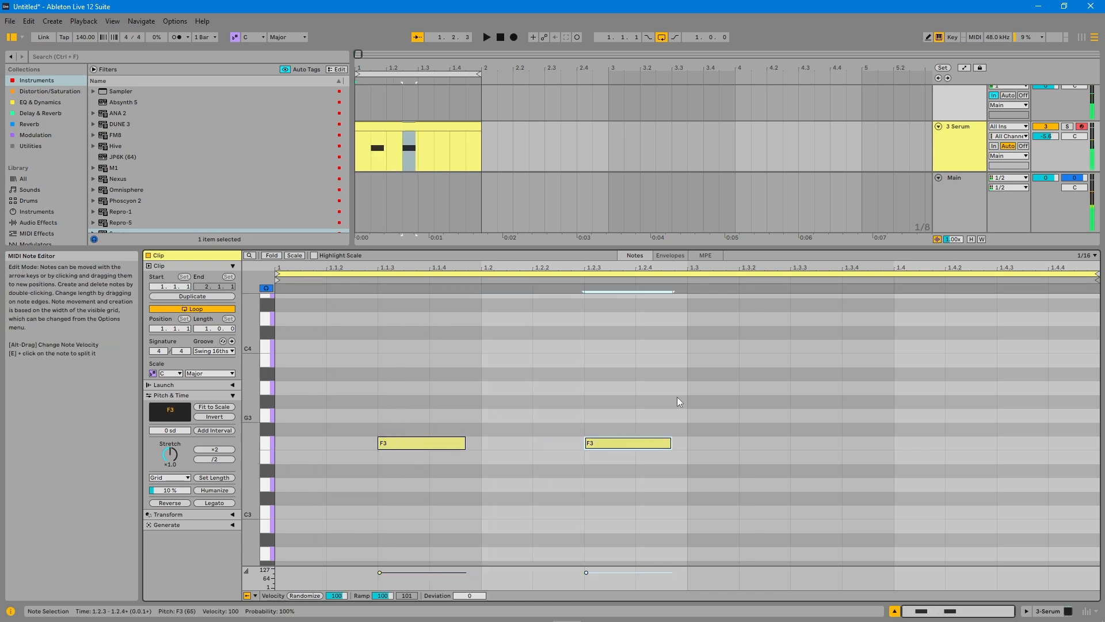
left_click_drag(675, 395, 358, 473)
left_click_drag(423, 440, 836, 444, "ctrl")
key("space")
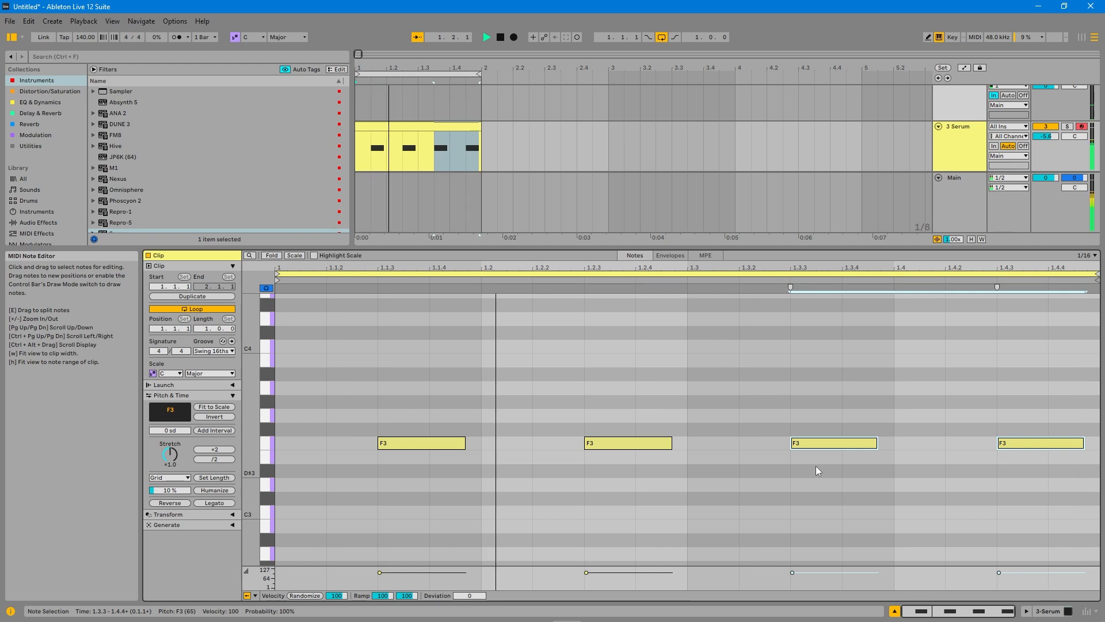
key("space")
Remove the copied notes and shorten the remaining F3 at 1.1.3 back to one sixteenth.
left_click(1048, 389)
key("Delete")
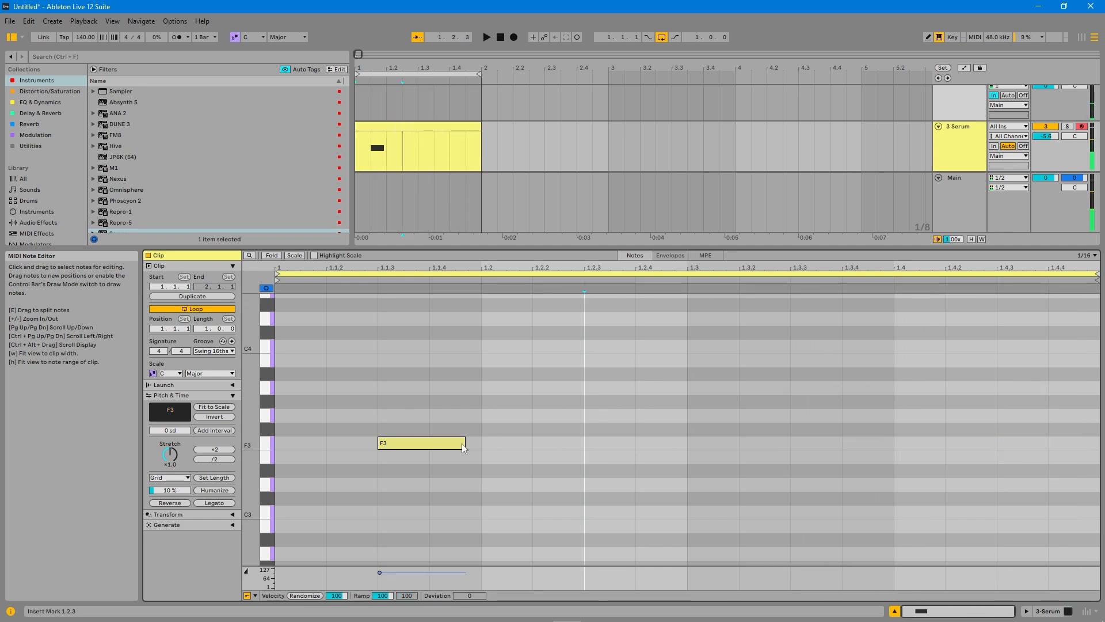
left_click_drag(463, 443, 426, 448)
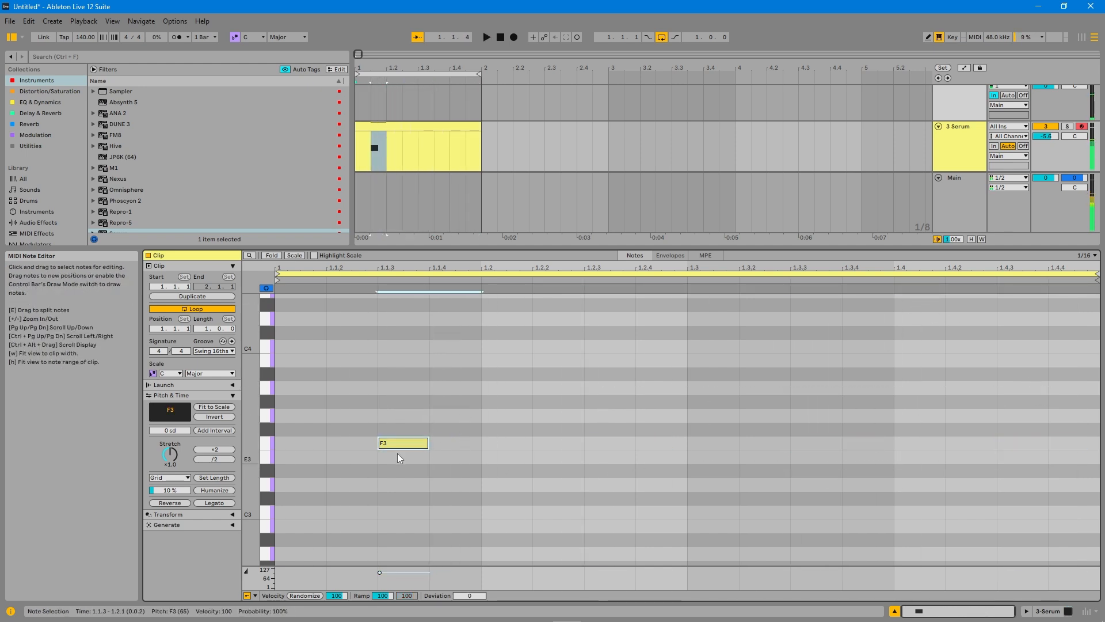
Duplicate the F3 note into a pair at 1.1.3 and 1.1.4 and repeat the pair on the other three beats.
key("ctrl+d")
left_click(412, 444, "shift")
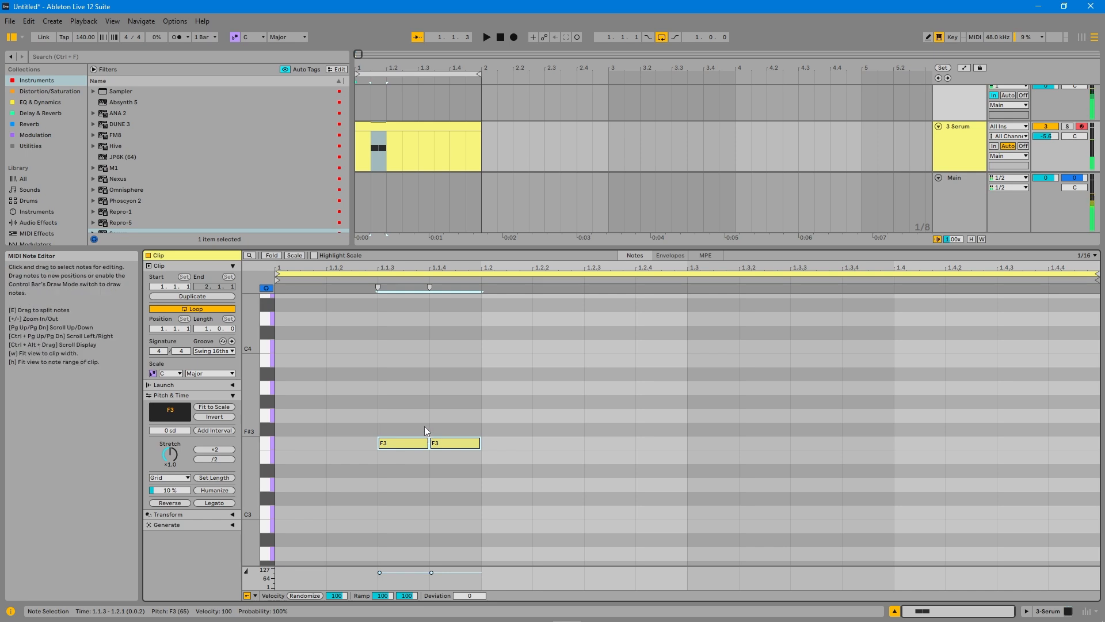
left_click_drag(400, 444, 603, 448)
left_click_drag(698, 402, 372, 444)
key("ctrl+d")
left_click_drag(785, 444, 868, 433)
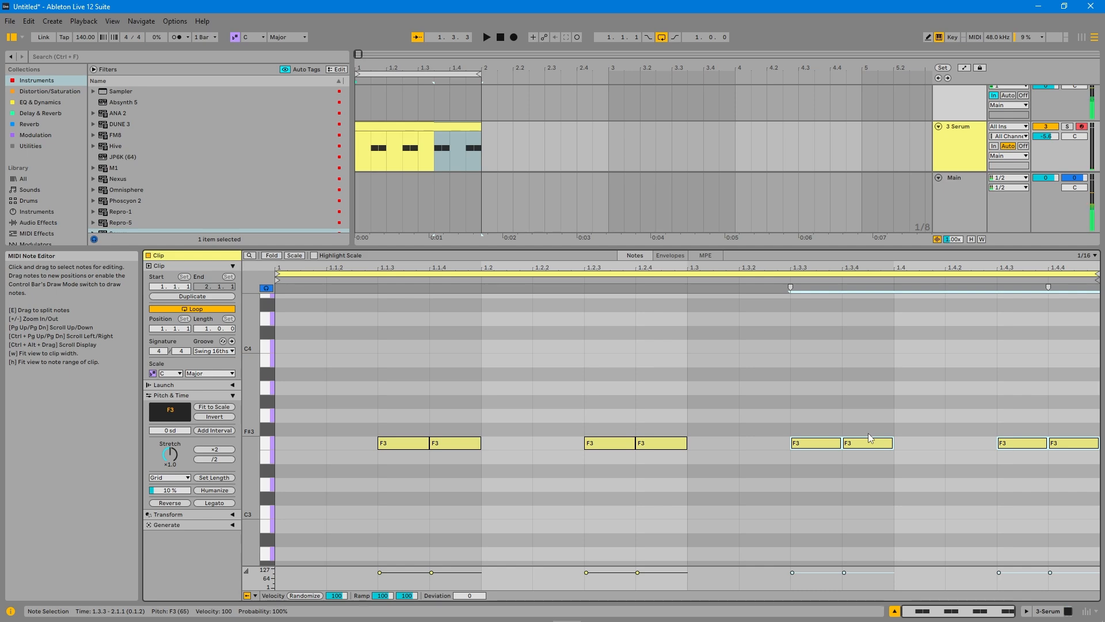
Play the restored pattern and open the Serum plugin window from the track's device chain.
key("space")
key("shift+Tab")
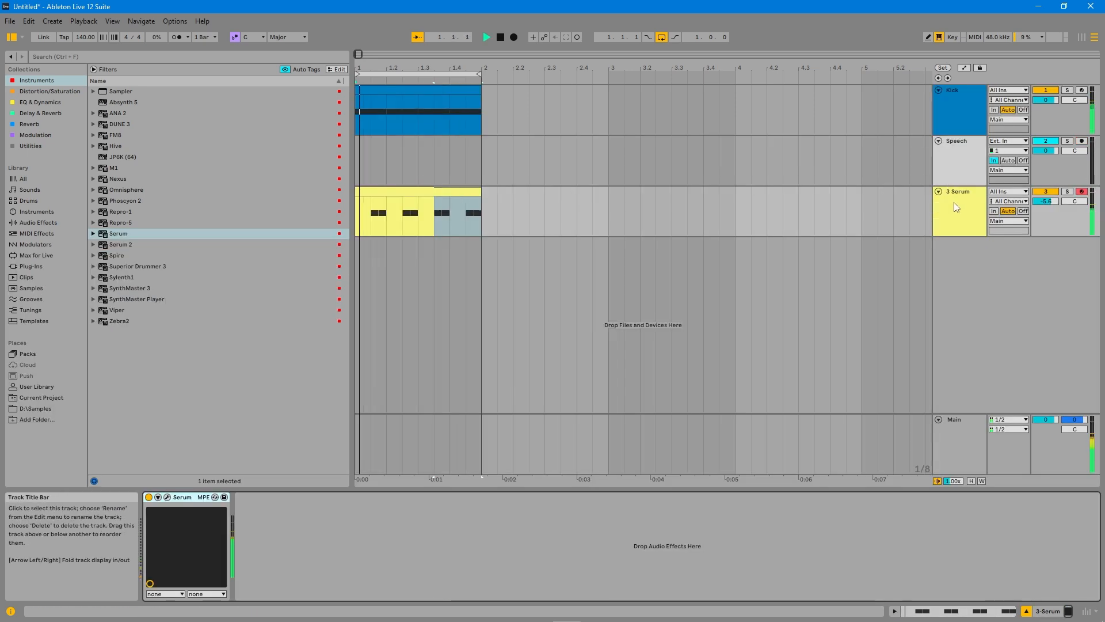
left_click(167, 496)
left_click_drag(743, 47, 696, 96)
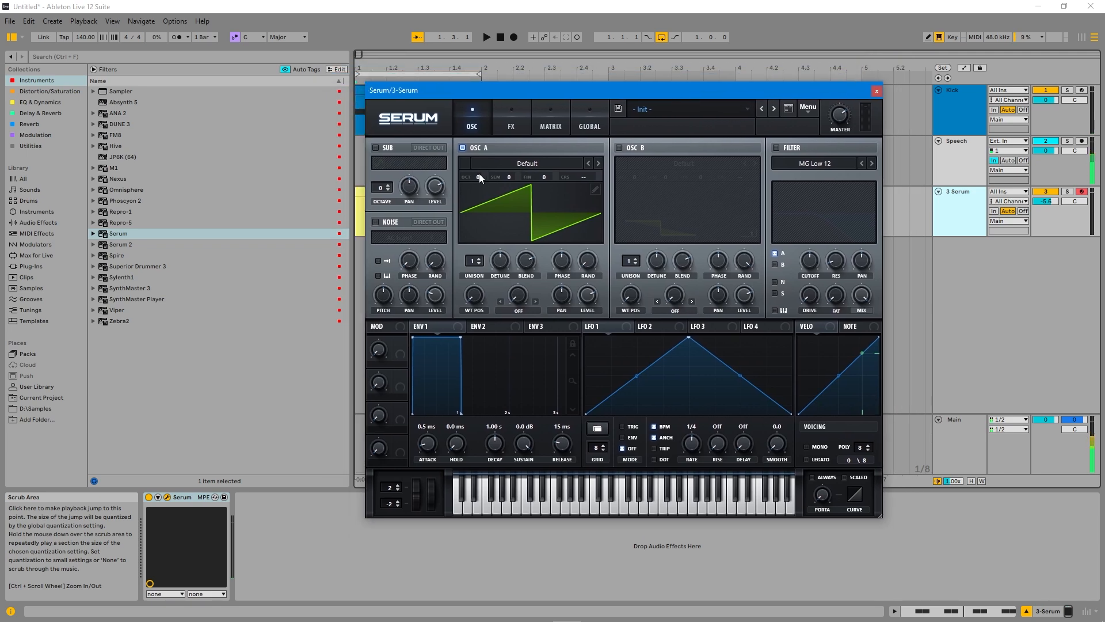
Lower oscillator A's octave to -3 in Serum while auditioning the loop.
key("space")
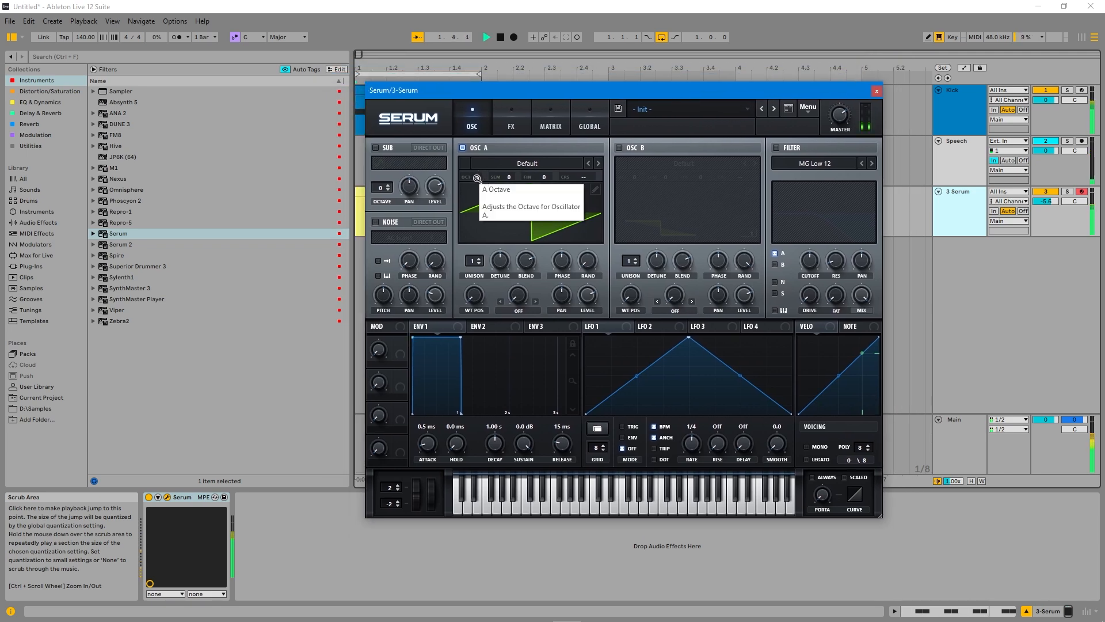
left_click_drag(476, 176, 476, 192)
key("space")
key("space")
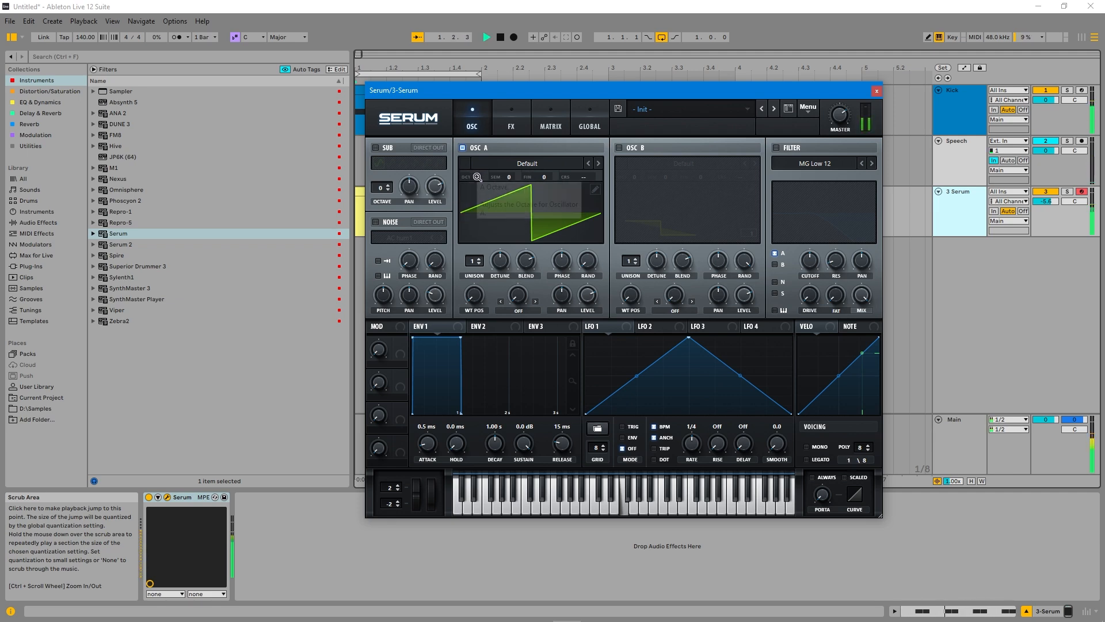
left_click_drag(477, 177, 488, 192)
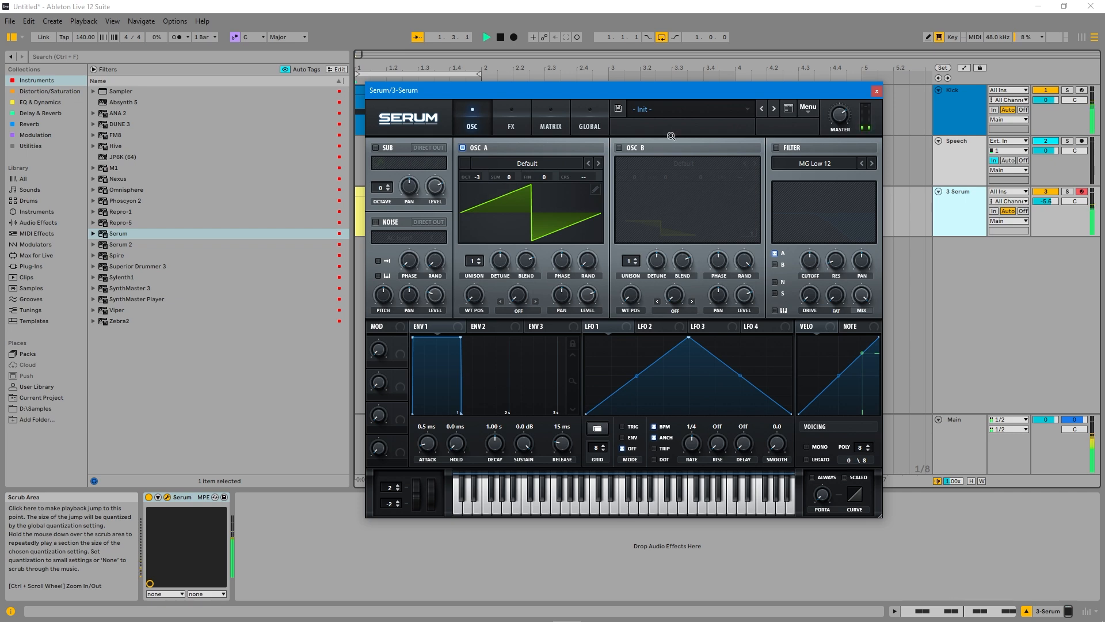
key("space")
key("space")
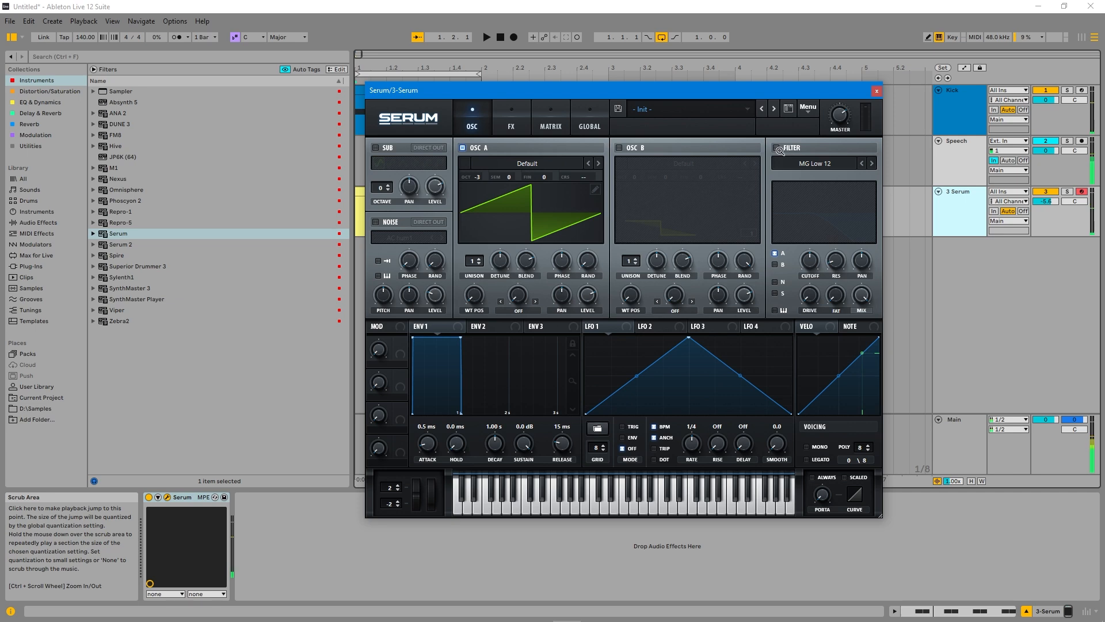
Enable Serum's filter, set its type to MG Low 24 and play the loop to hear it.
left_click(776, 148)
key("space")
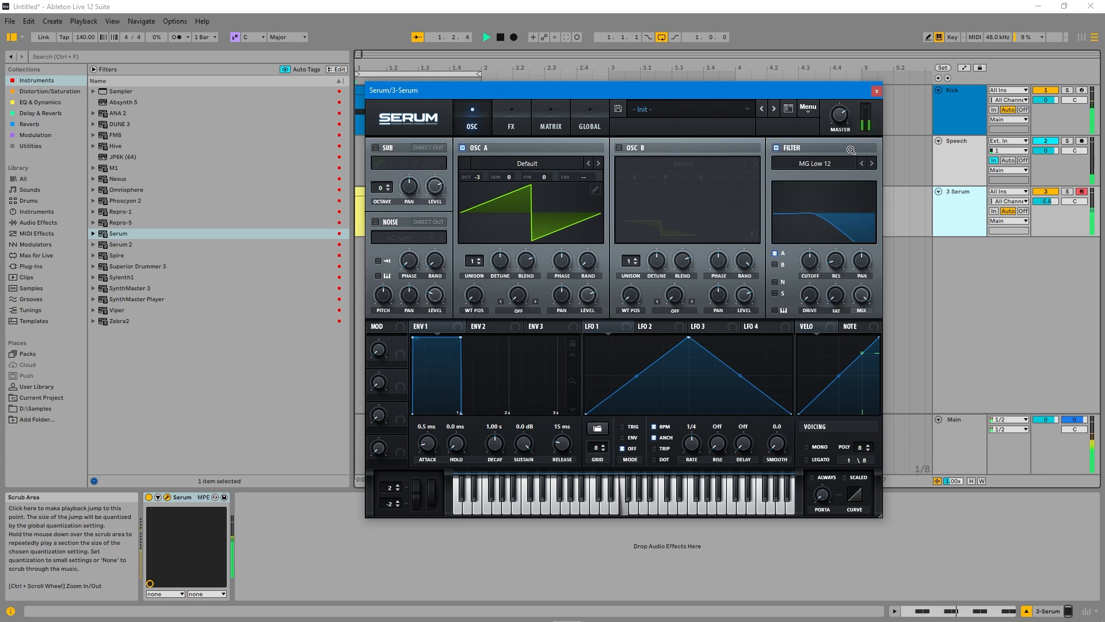
key("space")
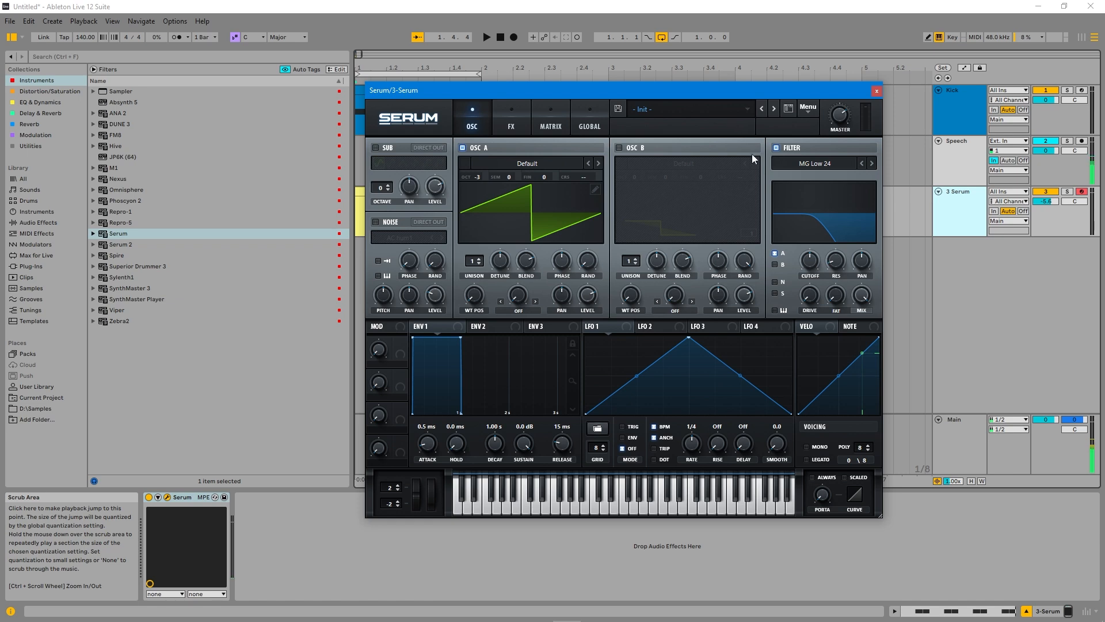
left_click_drag(745, 84, 726, 77)
key("space")
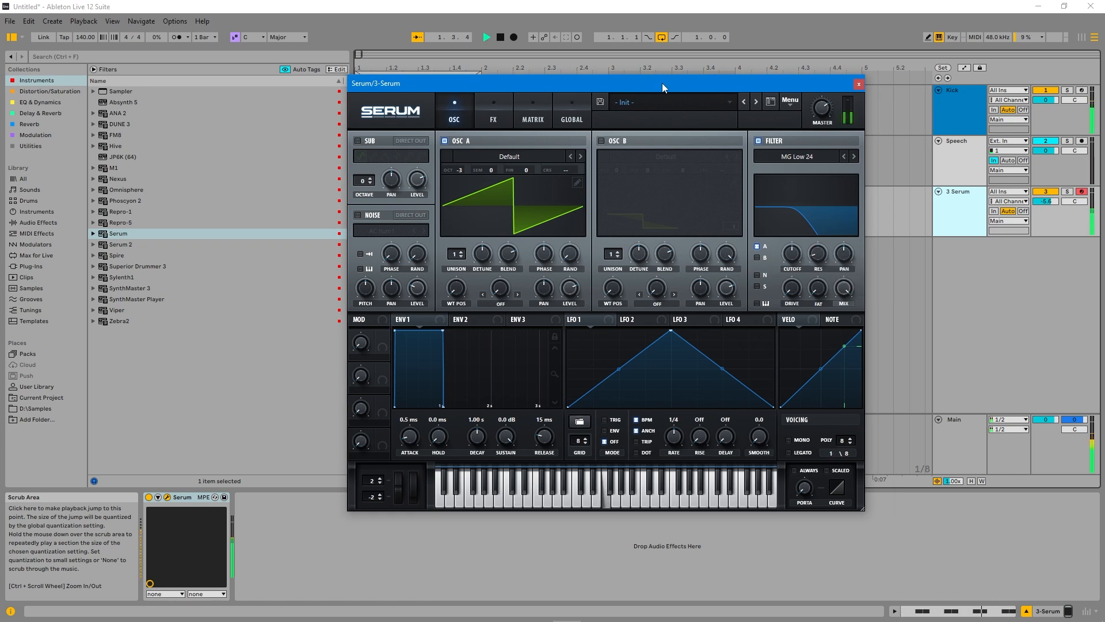
left_click_drag(662, 82, 775, 68)
key("space")
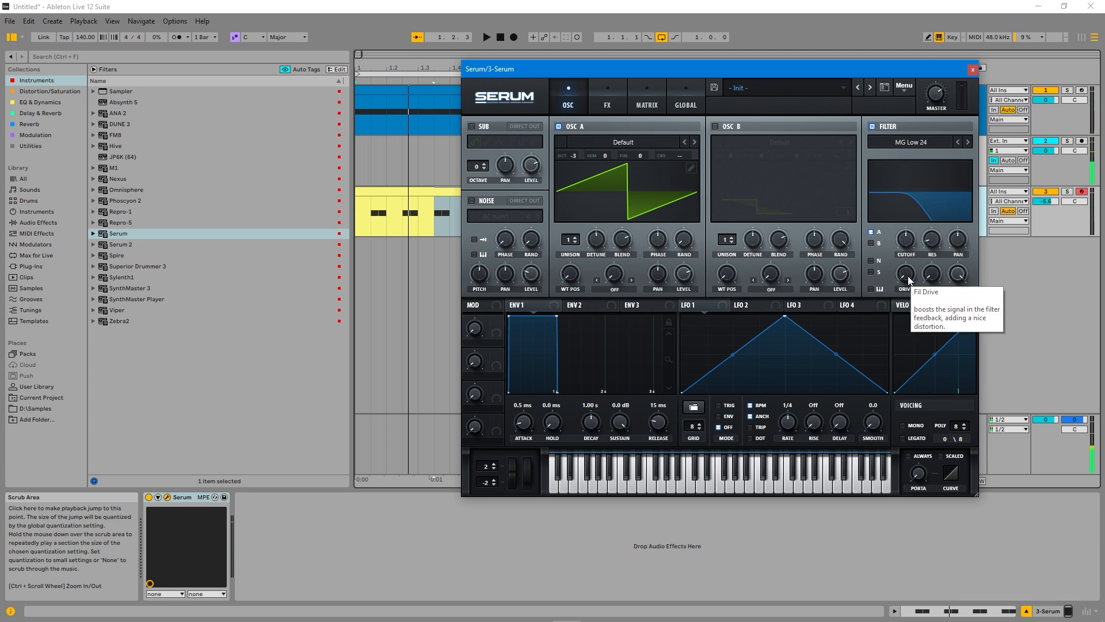
Raise the filter drive to about 9% and set its resonance to 4%, playing the loop to check the sound.
left_click_drag(910, 281, 907, 274)
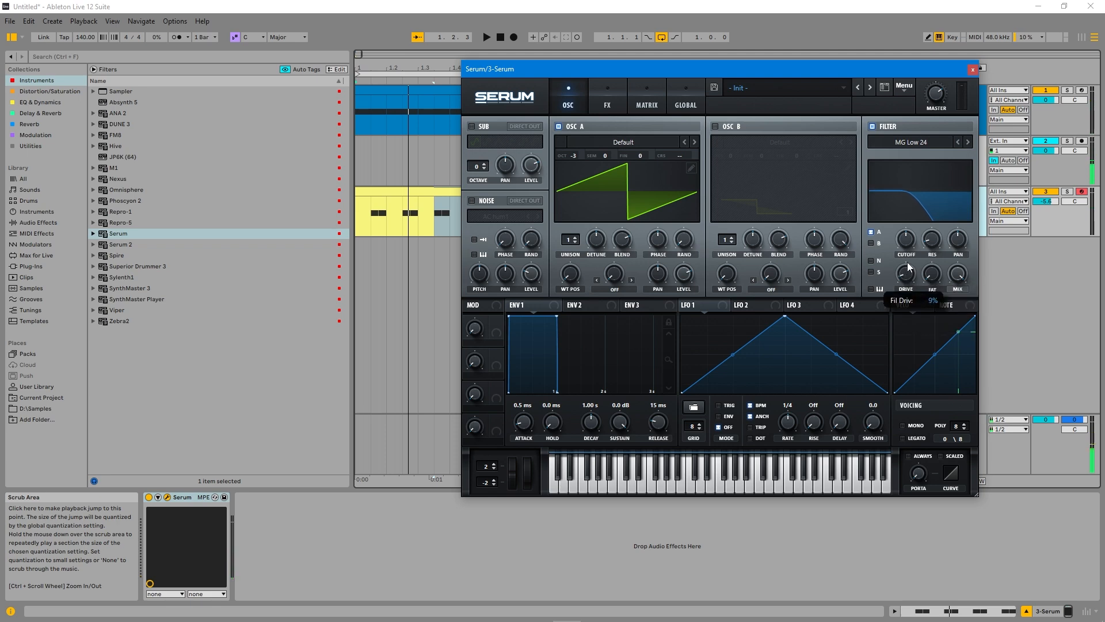
key("space")
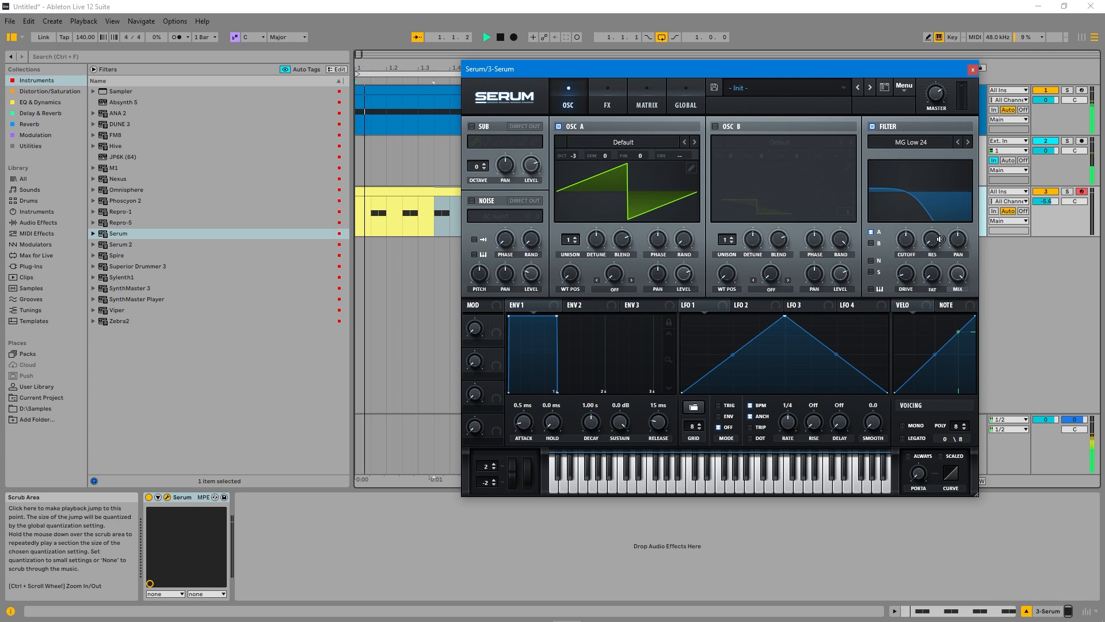
mouse_move(935, 231)
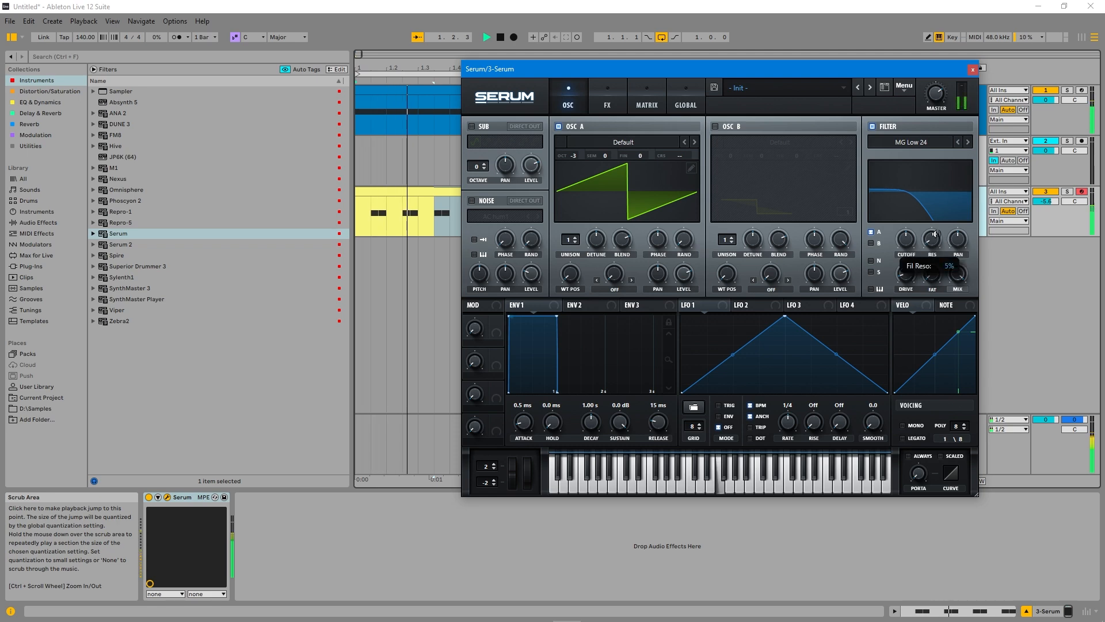
key("space")
left_click_drag(856, 74, 798, 88)
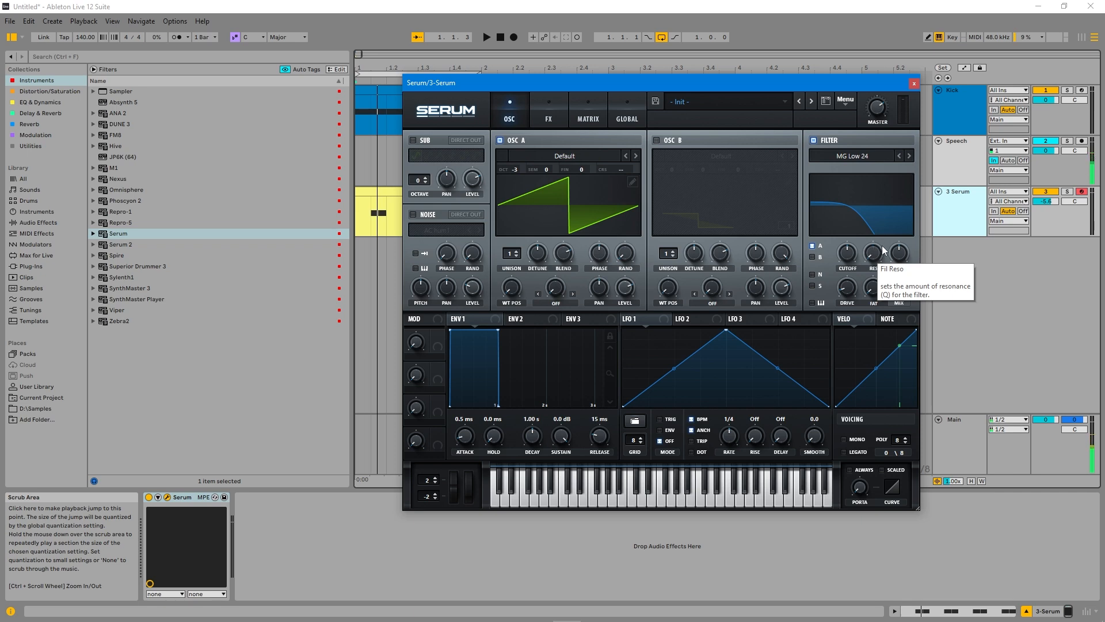
left_click(873, 246)
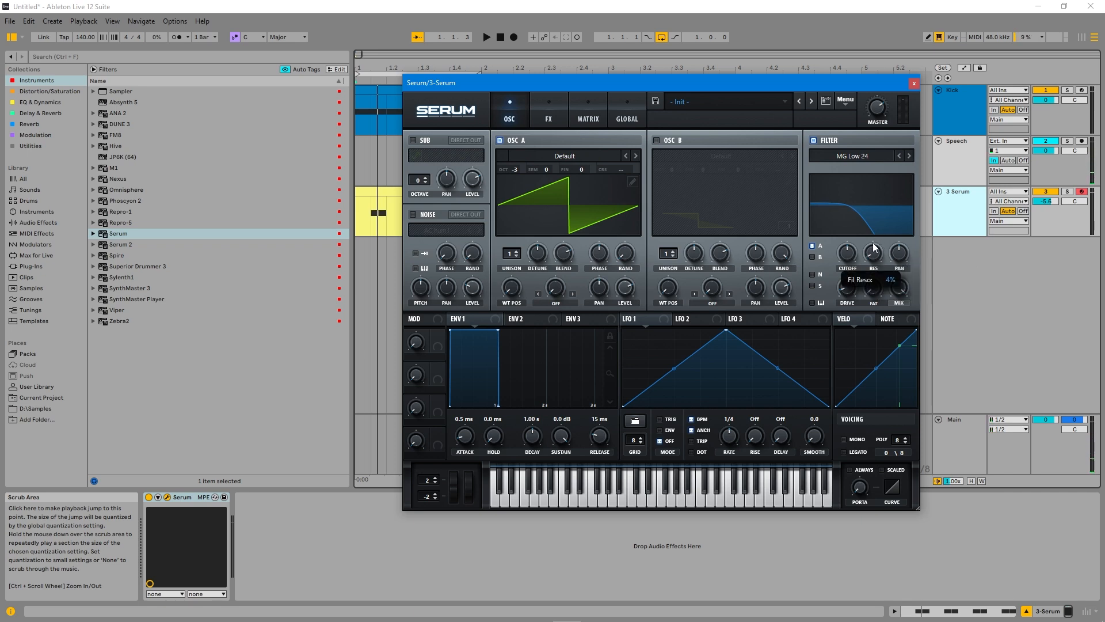
key("space")
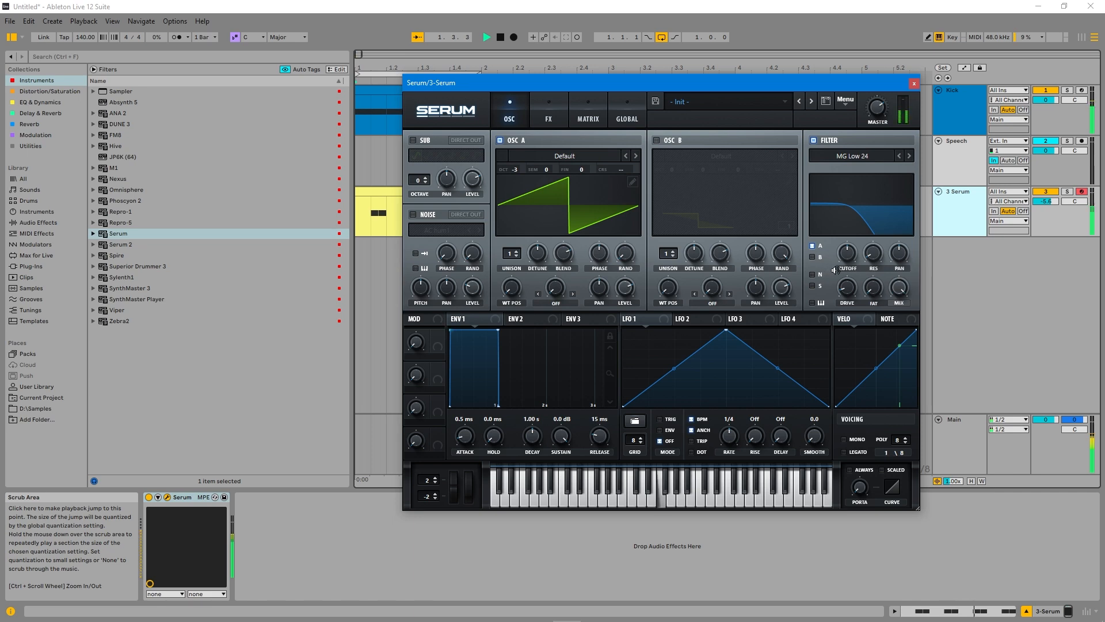
Lower Serum's filter cutoff to about 300 Hz while playing the kick and bass loop to judge the sound.
key("space")
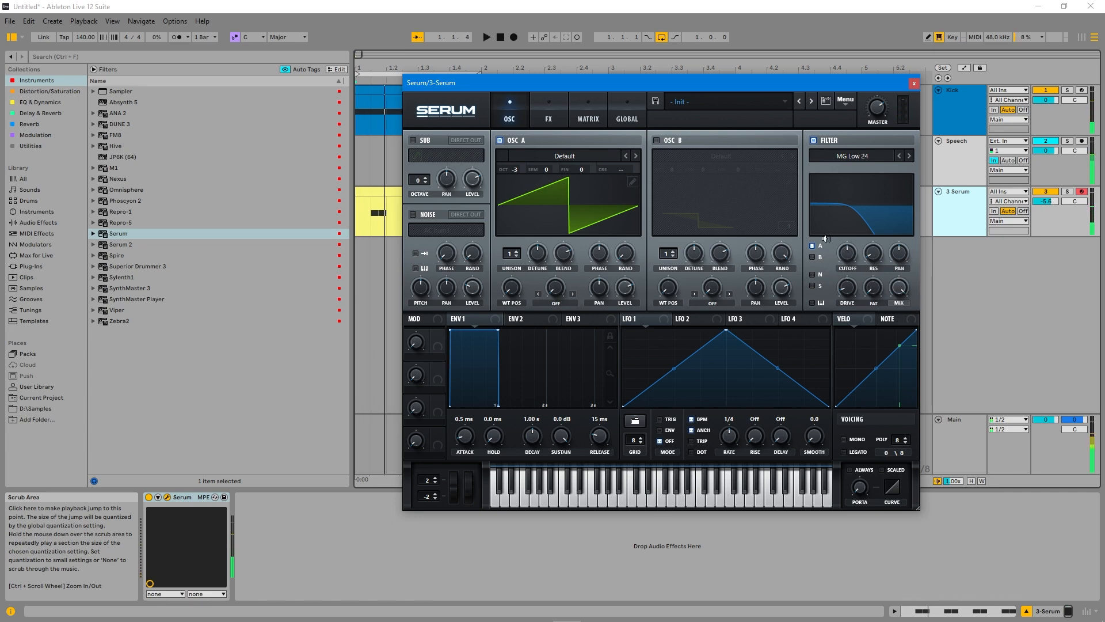
key("space")
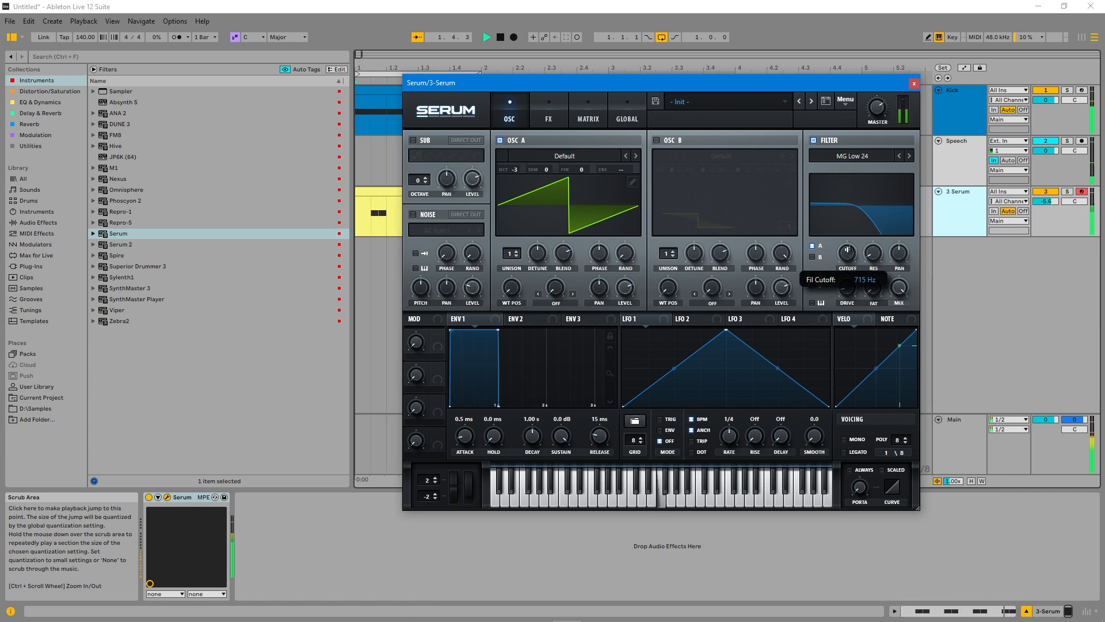
left_click_drag(847, 249, 844, 261)
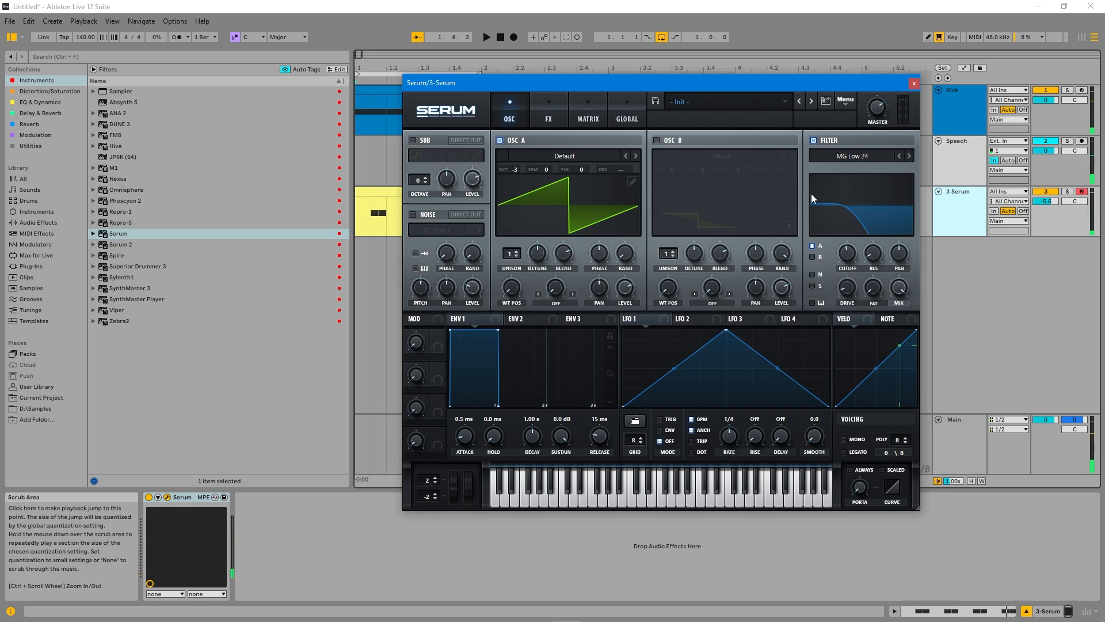
key("space")
mouse_move(845, 253)
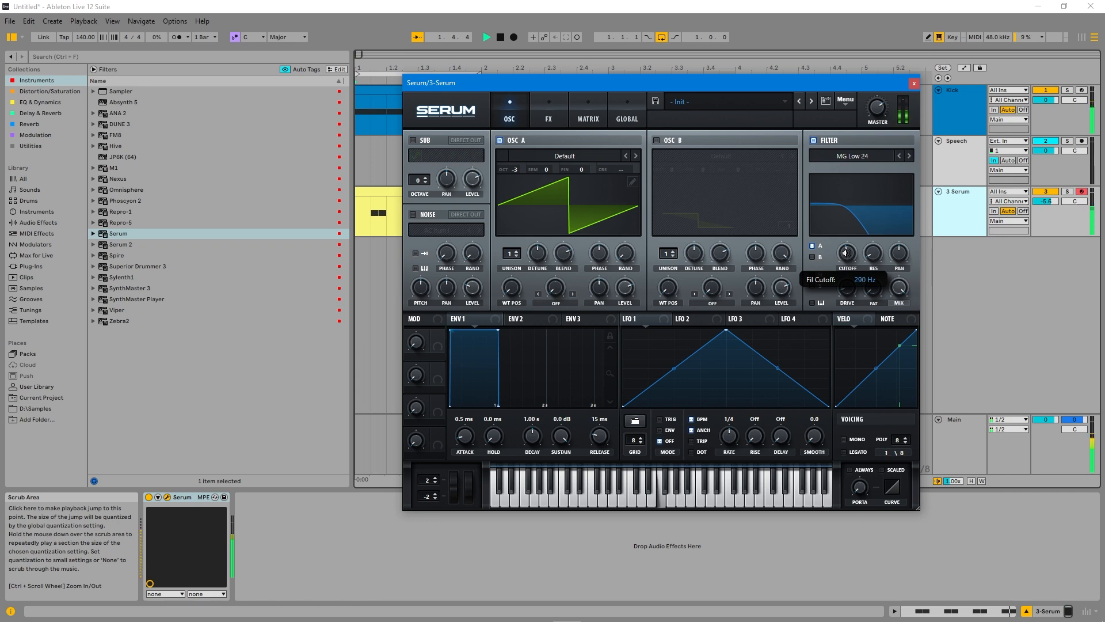
scroll(845, 253, "up", 1)
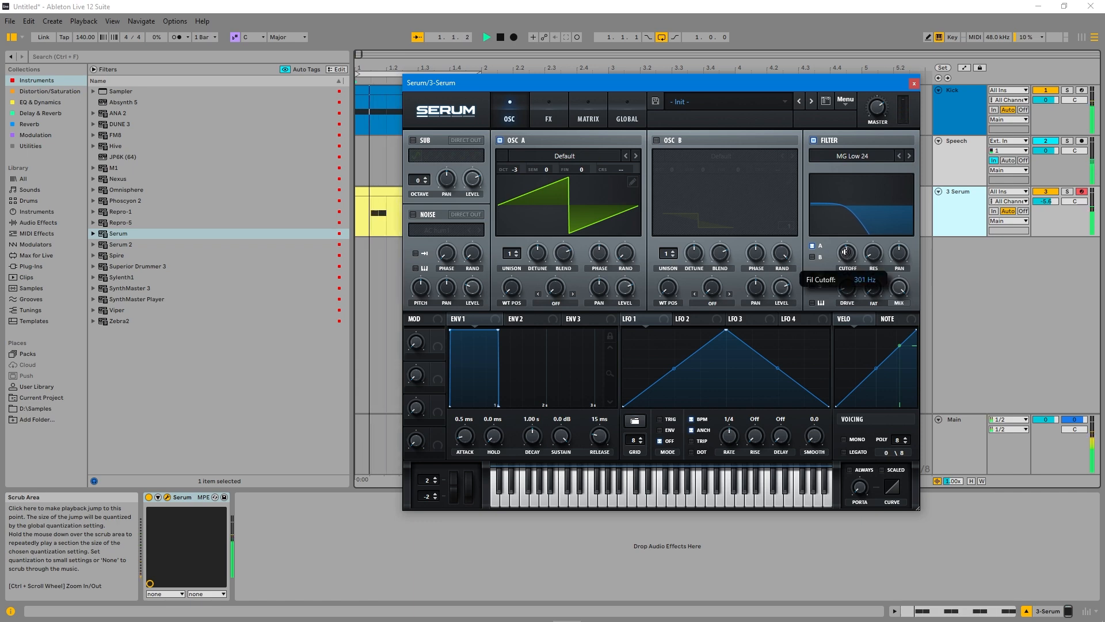
scroll(845, 253, "down", 1)
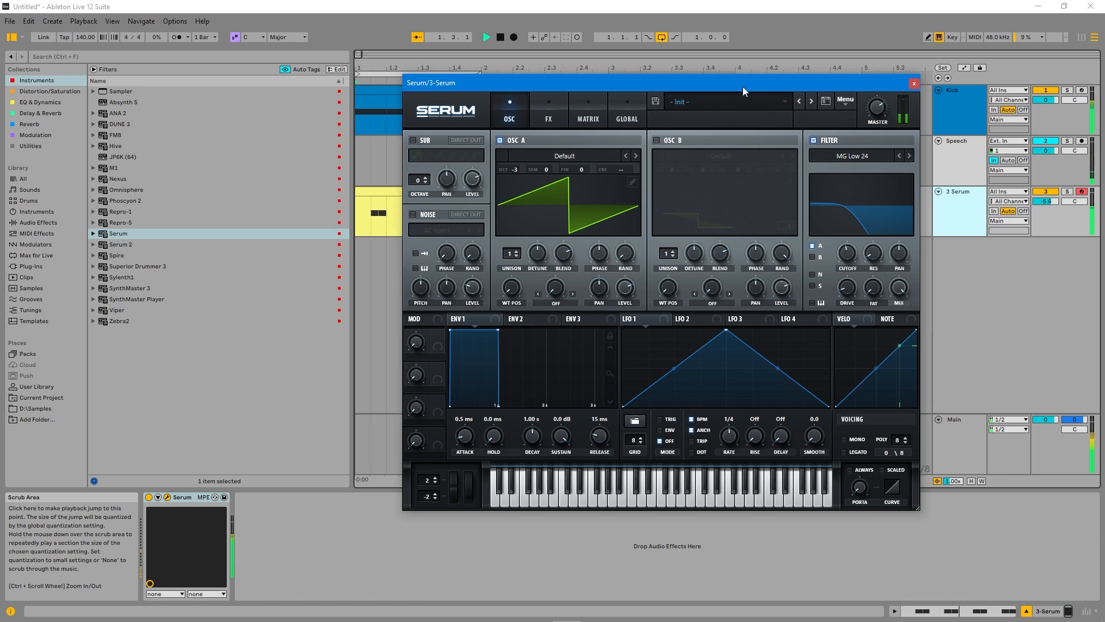
Close the Serum window and play the loop briefly from the arrangement.
key("space")
left_click(913, 83)
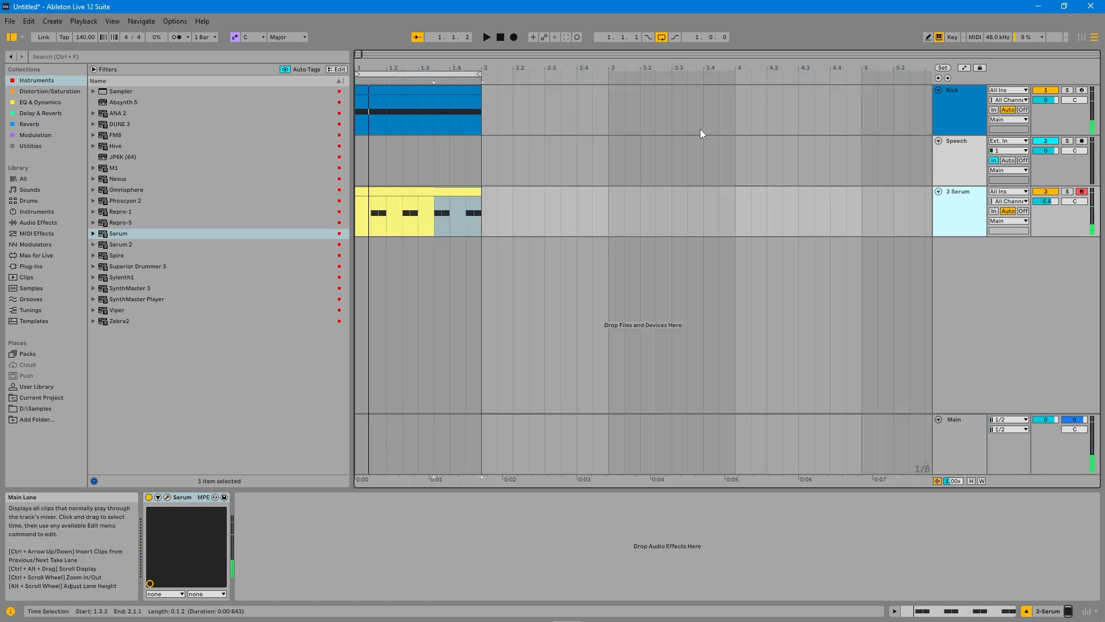
key("space")
key("space")
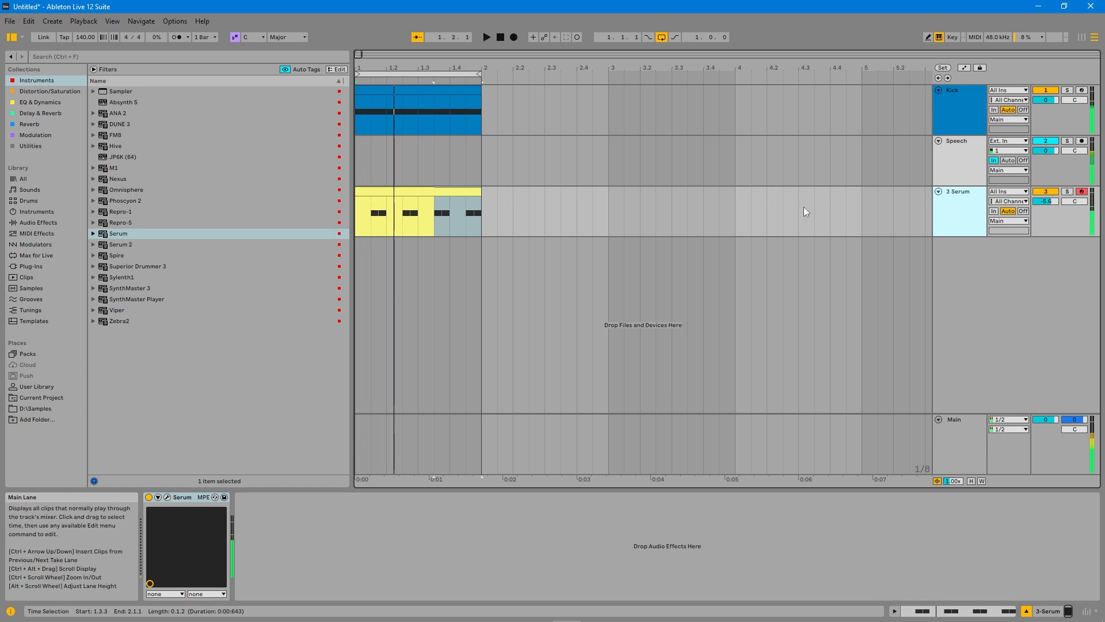
Add a Utility device after Serum on the bass track, enable Mono and play the loop to check it.
left_click(32, 145)
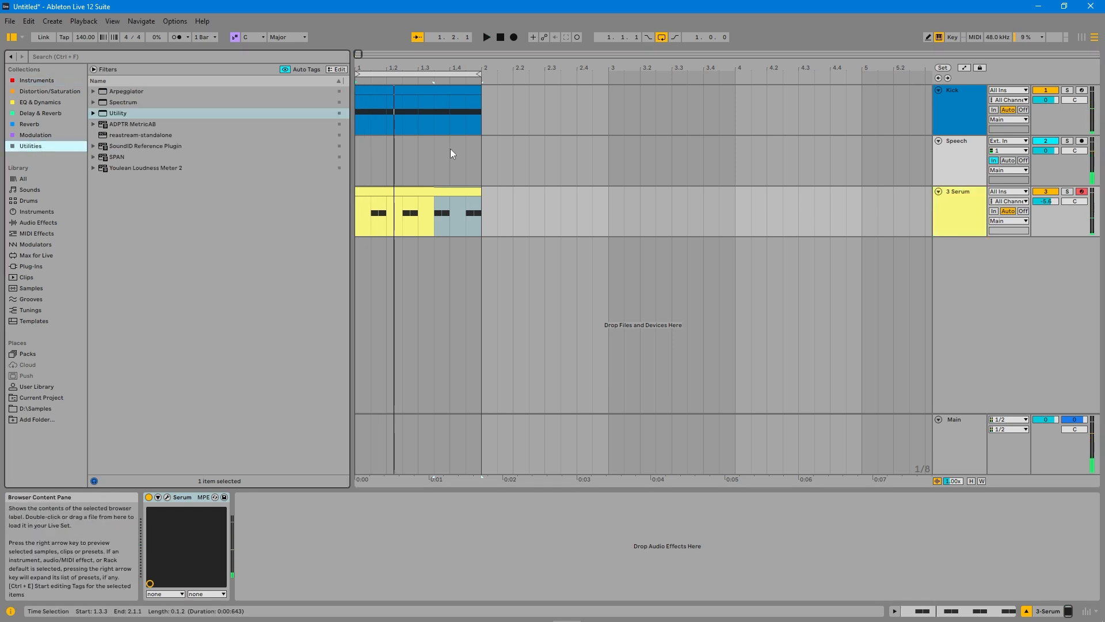
left_click(969, 109)
left_click(963, 205)
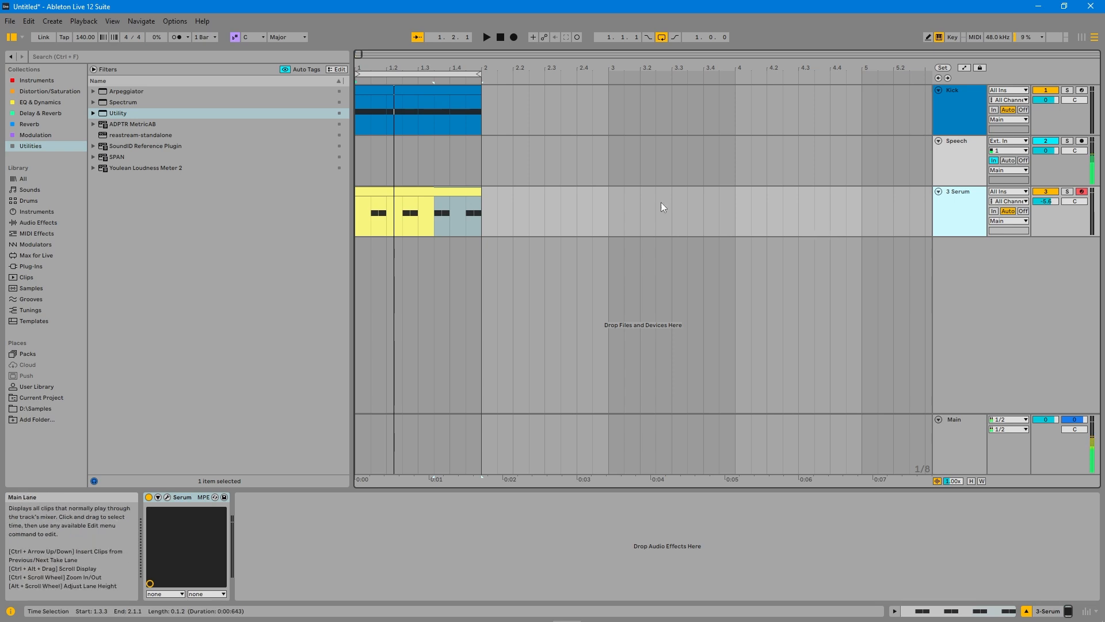
left_click_drag(126, 116, 293, 543)
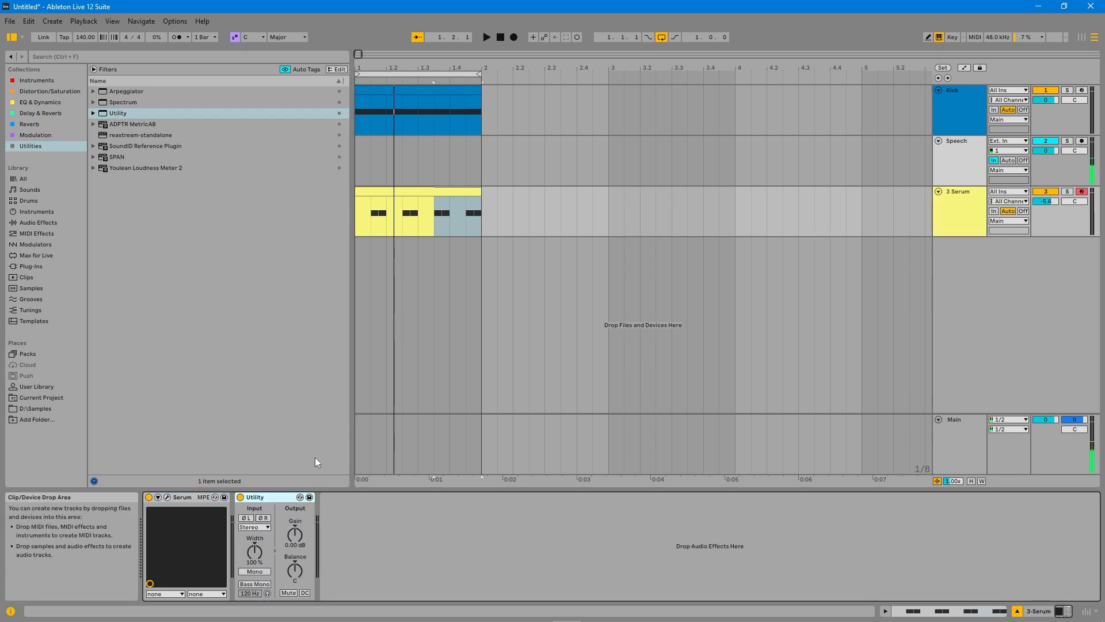
left_click(257, 571)
key("space")
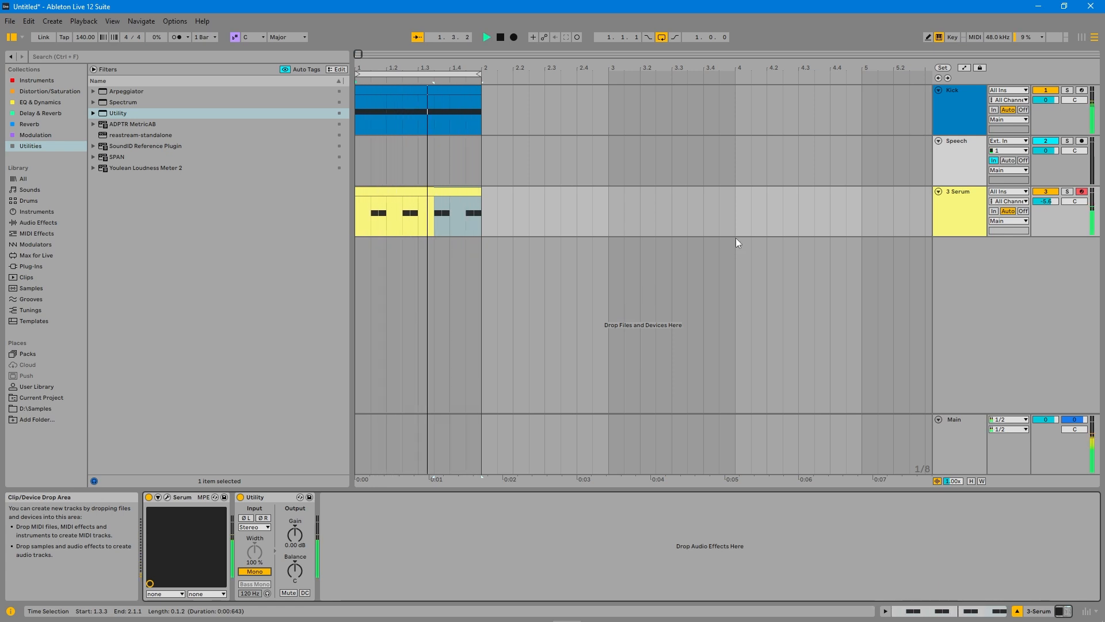
left_click(500, 37)
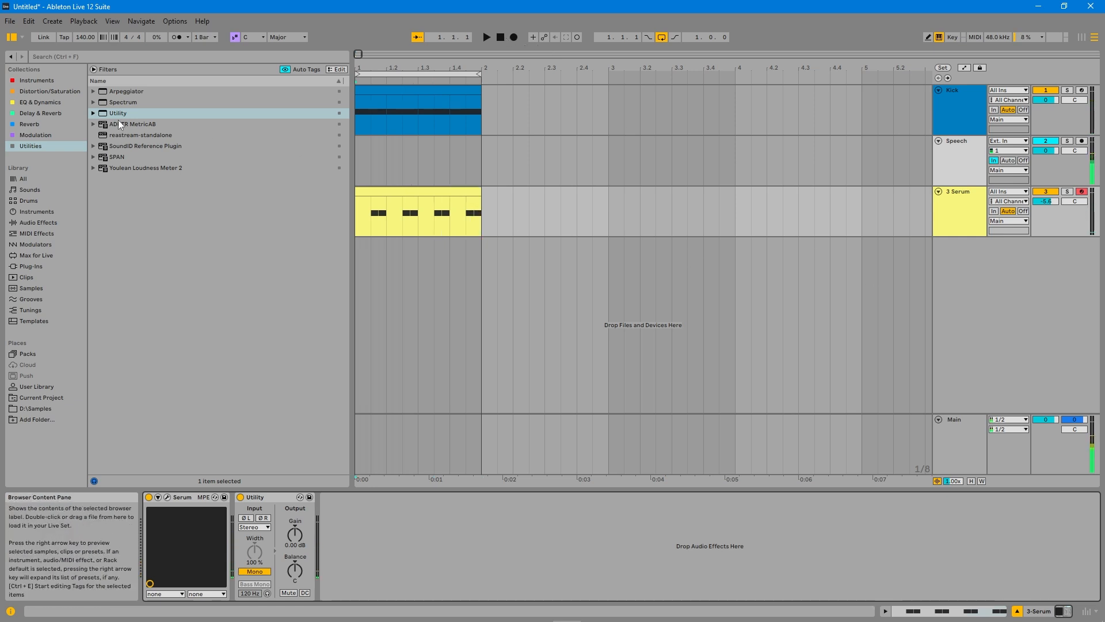
Add bx_subfilter from the distortion and saturation collection after Utility and play the loop through it.
left_click(66, 92)
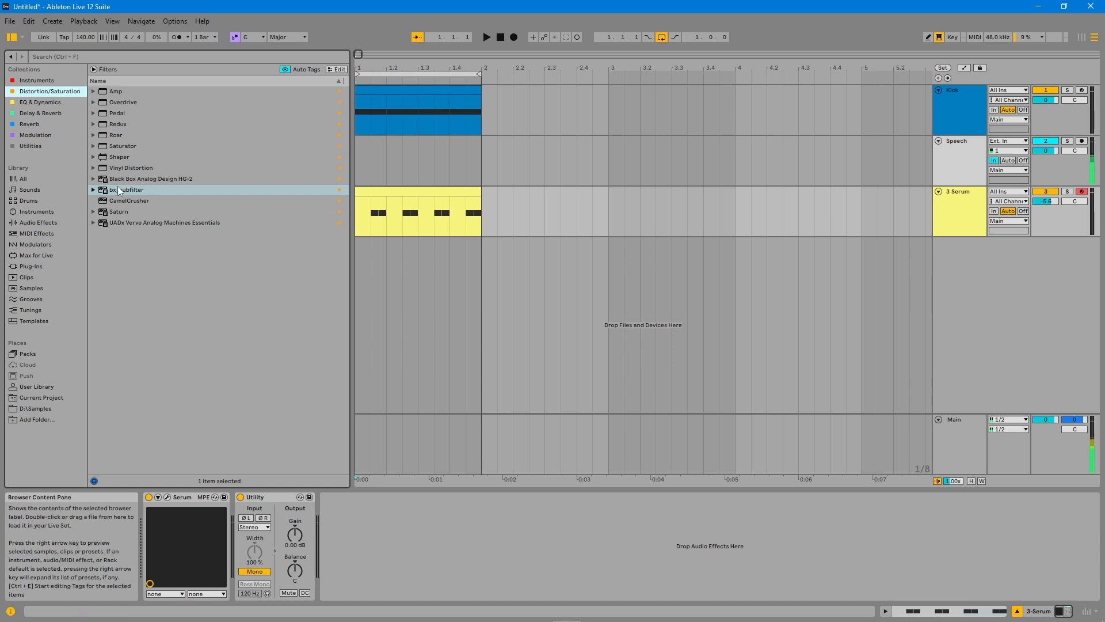
left_click_drag(128, 189, 396, 510)
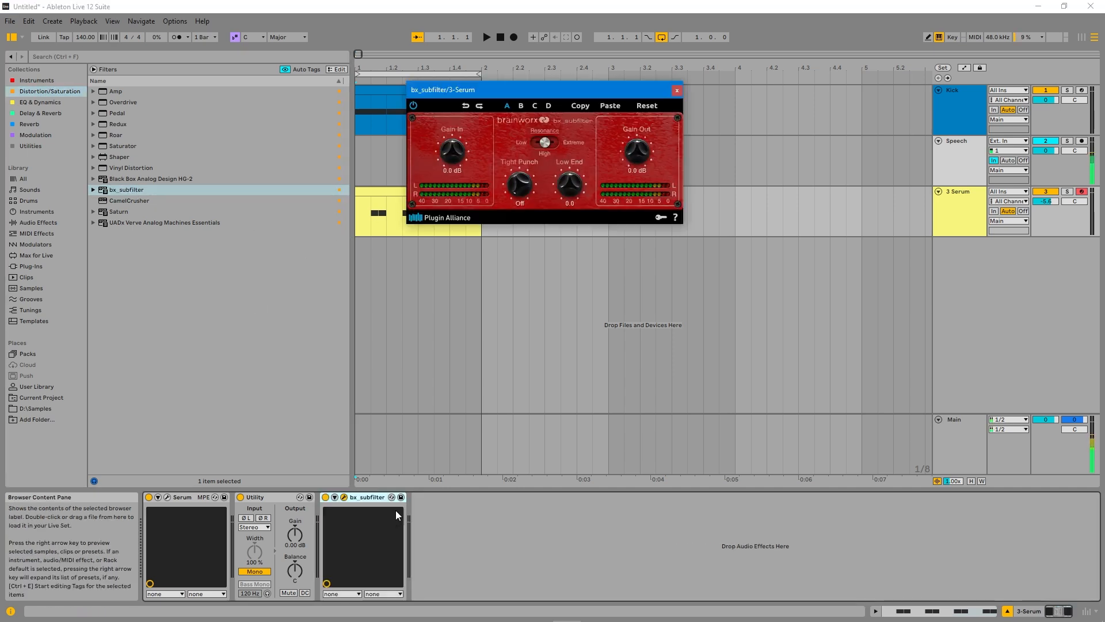
left_click_drag(551, 96, 605, 205)
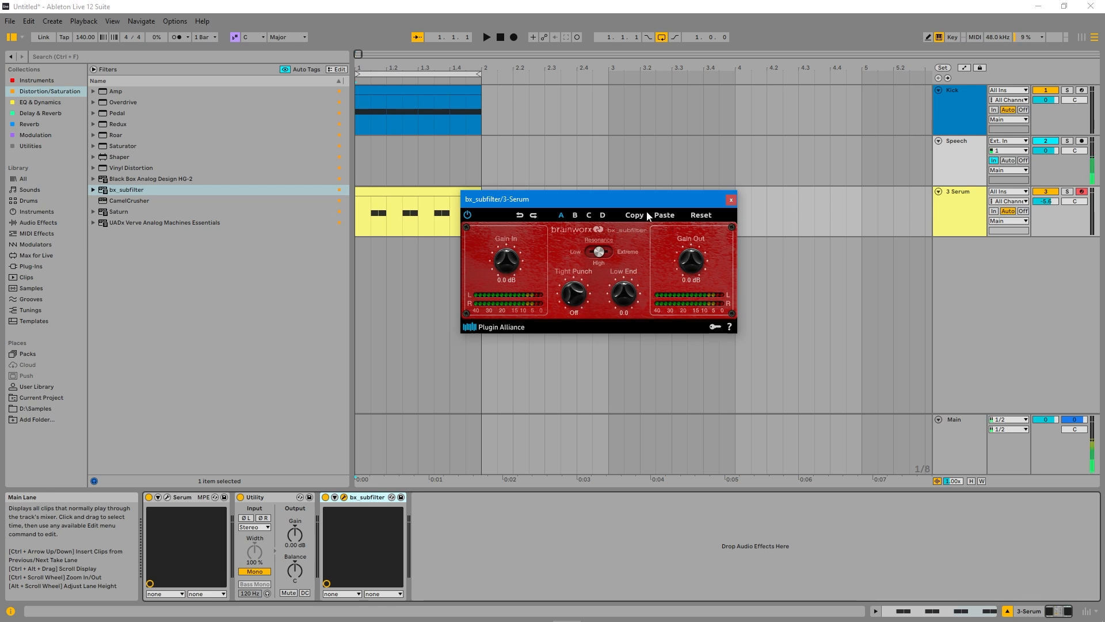
key("space")
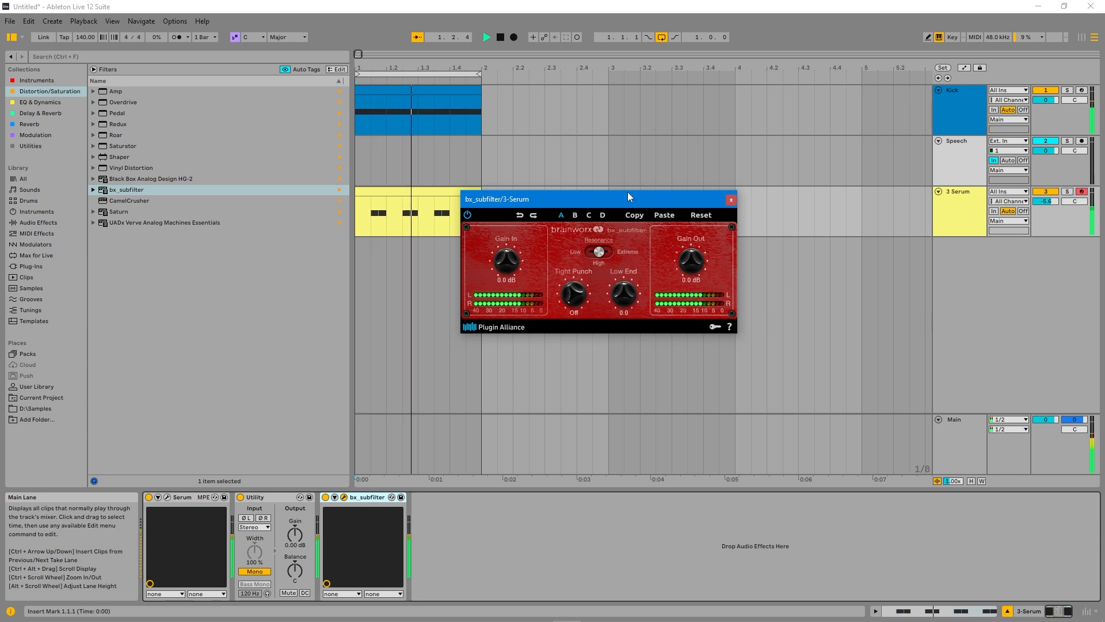
key("space")
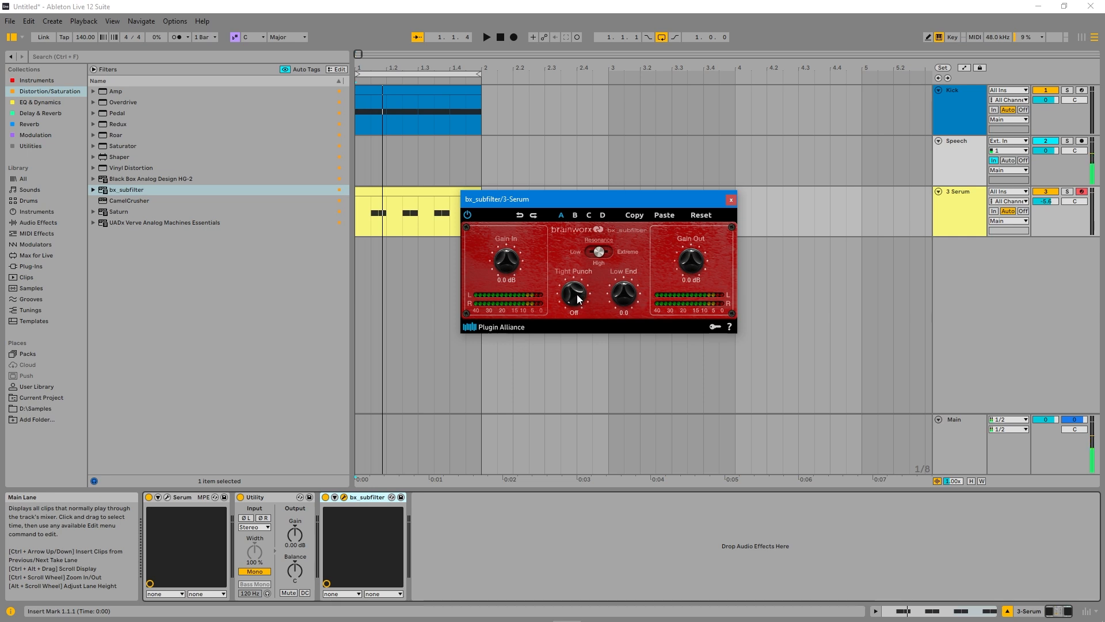
Raise bx_subfilter's Tight Punch to 38 Hz while the loop plays.
left_click_drag(573, 192, 605, 225)
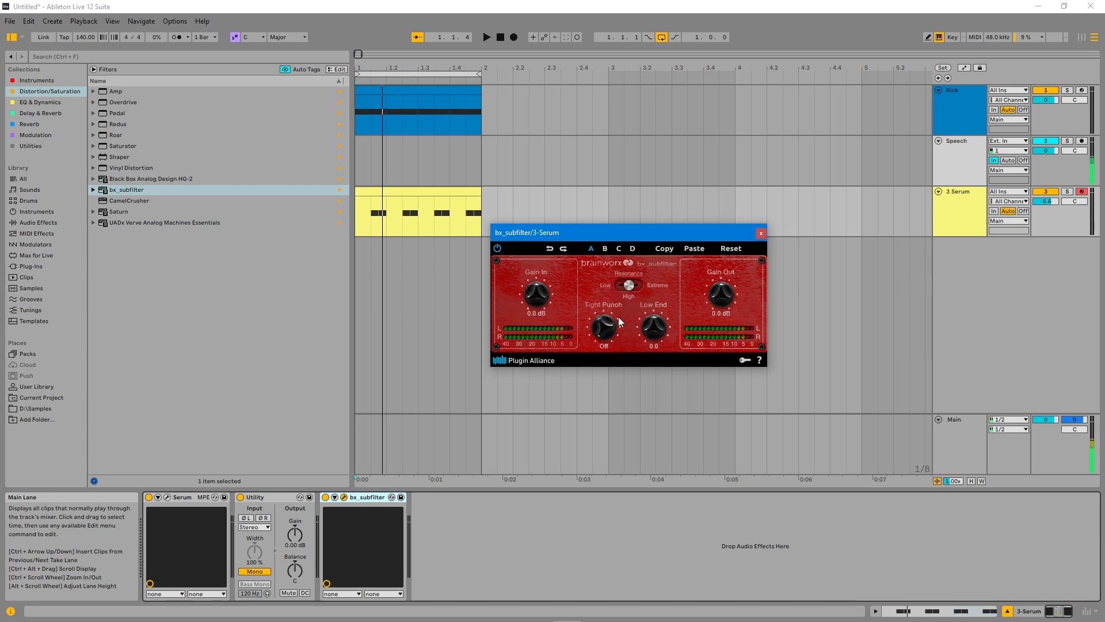
key("space")
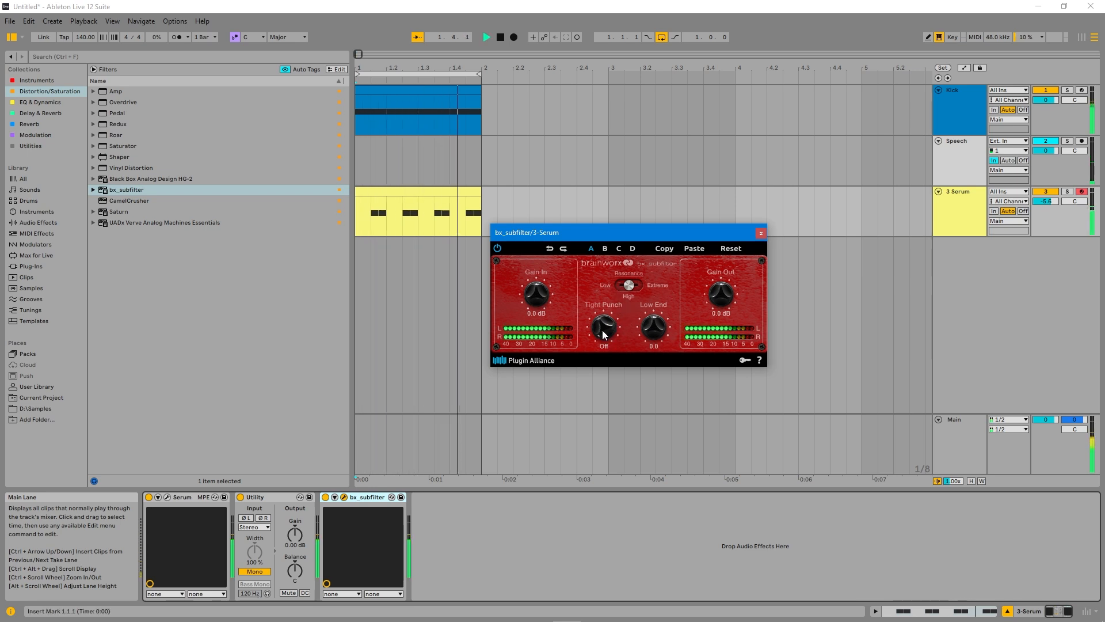
left_click_drag(605, 333, 599, 299)
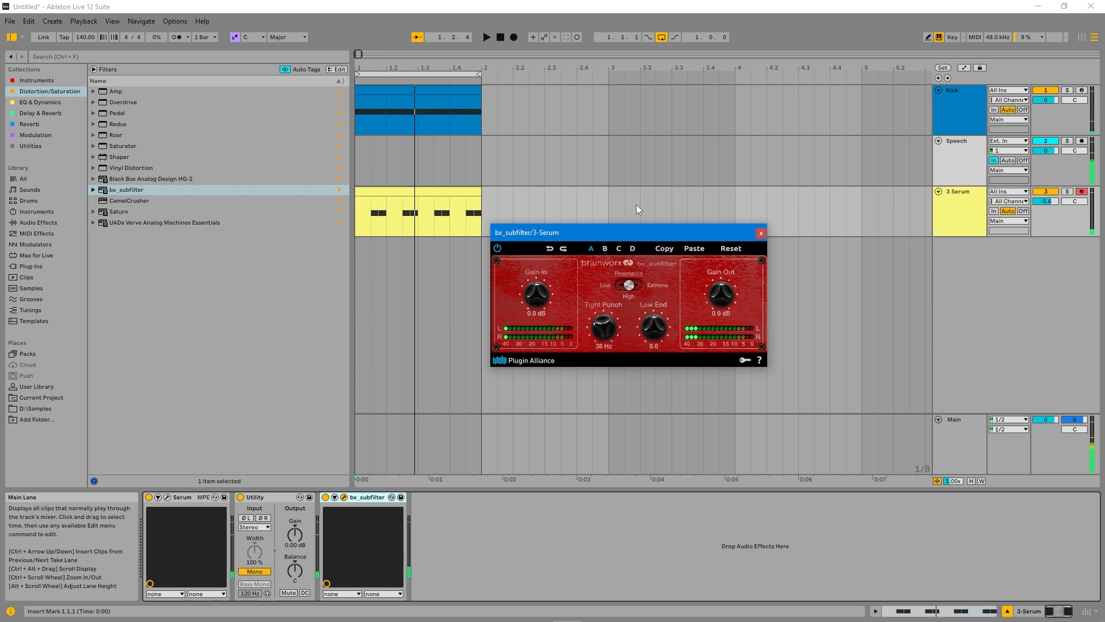
Check the bass clip's note pitches in the MIDI editor, then return to the Serum track's device chain.
double_click(437, 191)
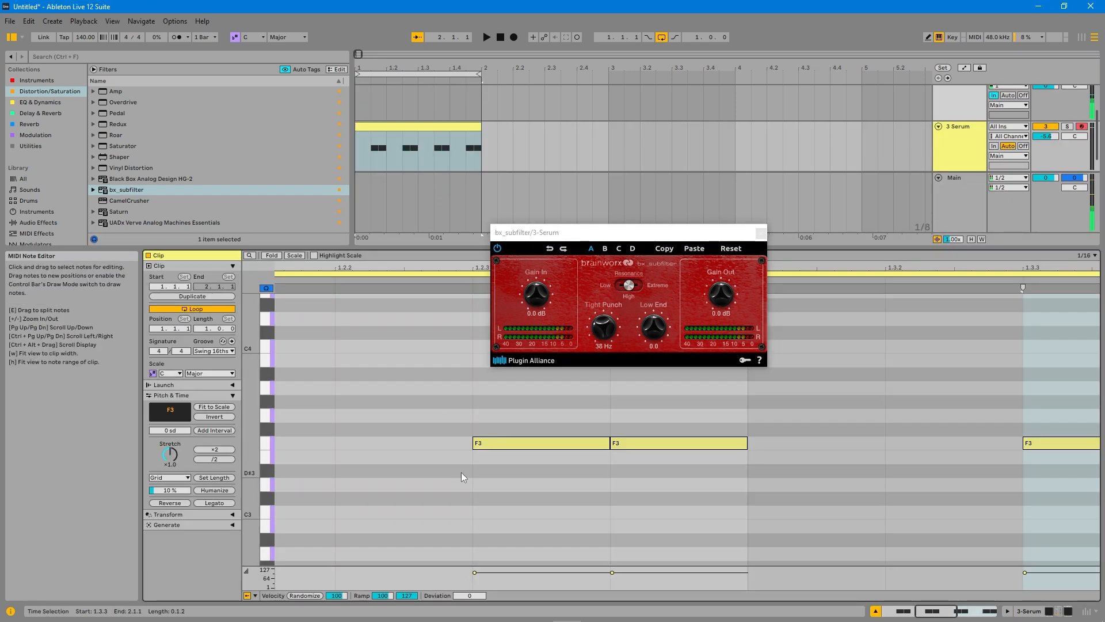
left_click(1027, 611)
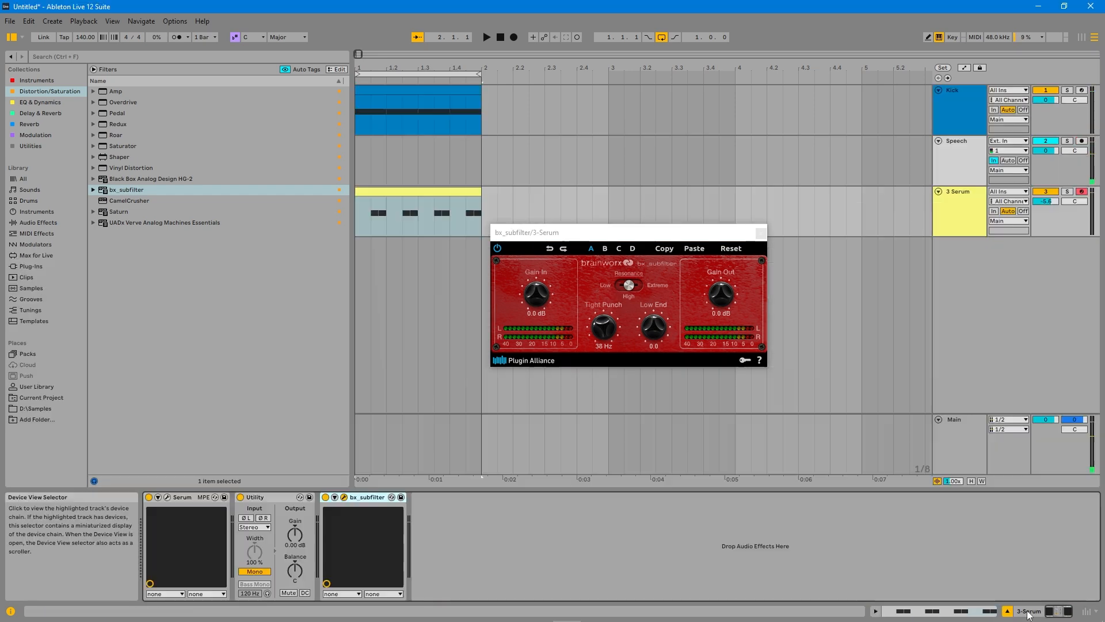
left_click_drag(596, 232, 645, 207)
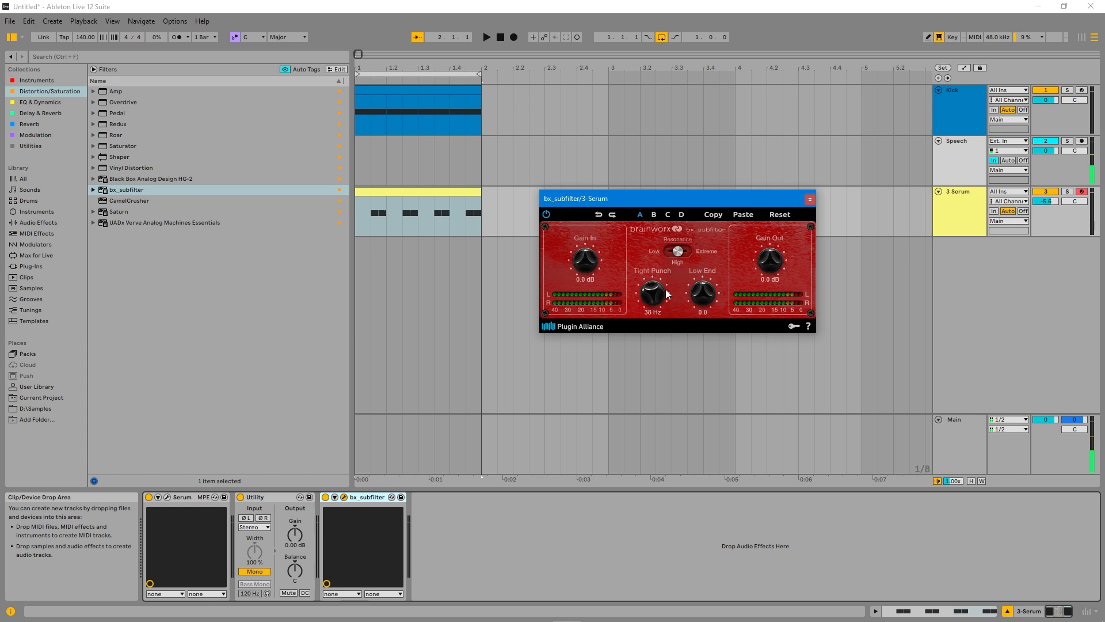
Set bx_subfilter's Tight Punch to 44 Hz while auditioning the loop.
key("space")
left_click_drag(654, 289, 654, 283)
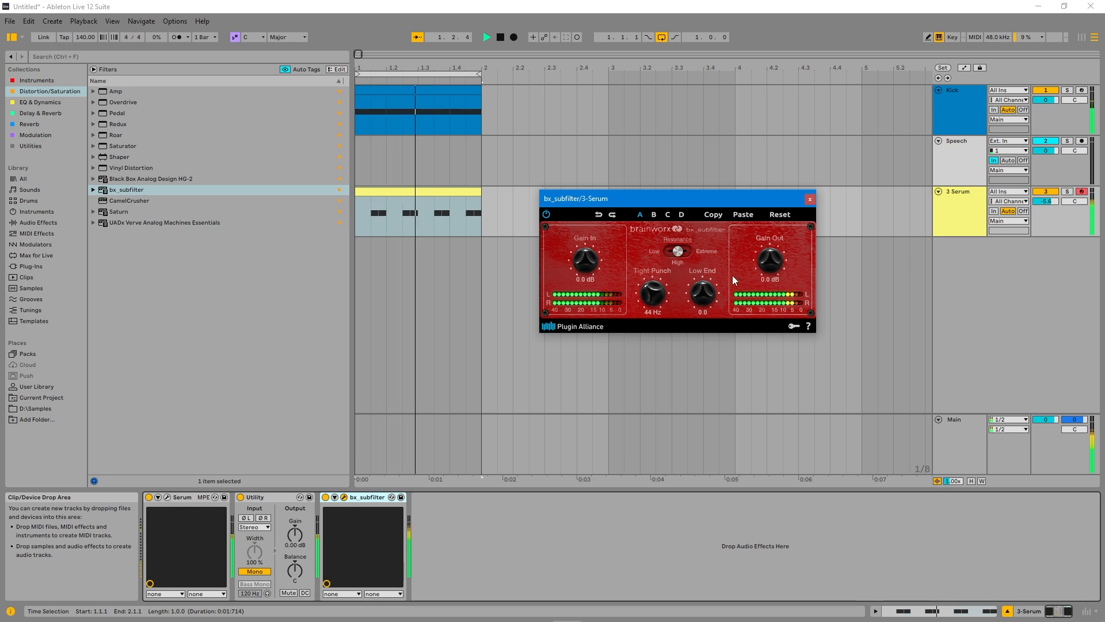
key("space")
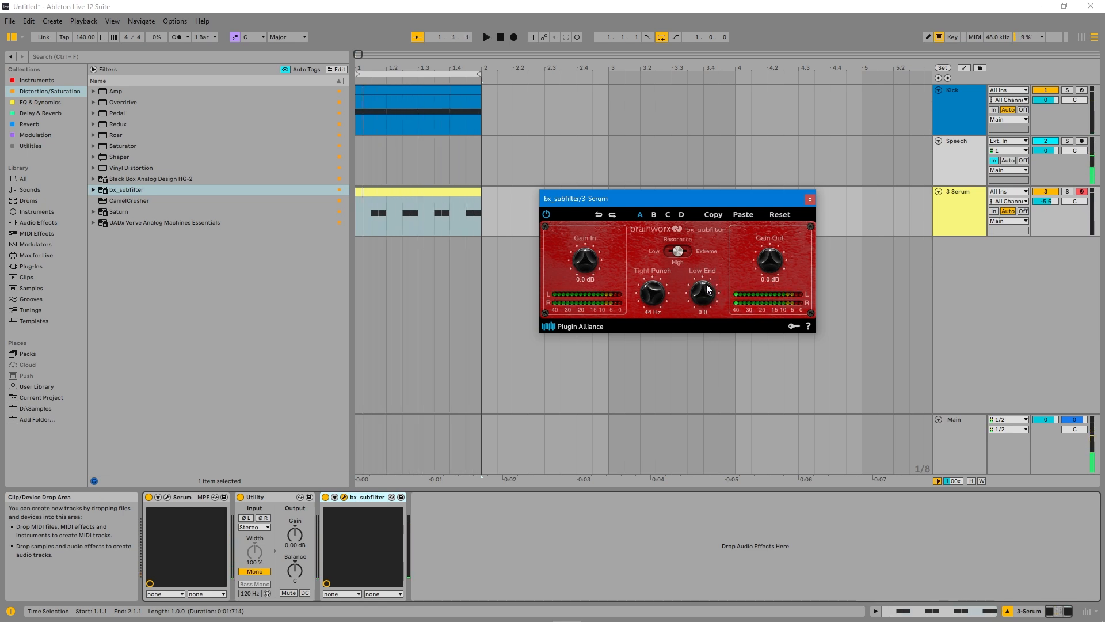
Reduce bx_subfilter's Low End to -3.0 while auditioning the loop, then close the plugin window.
key("space")
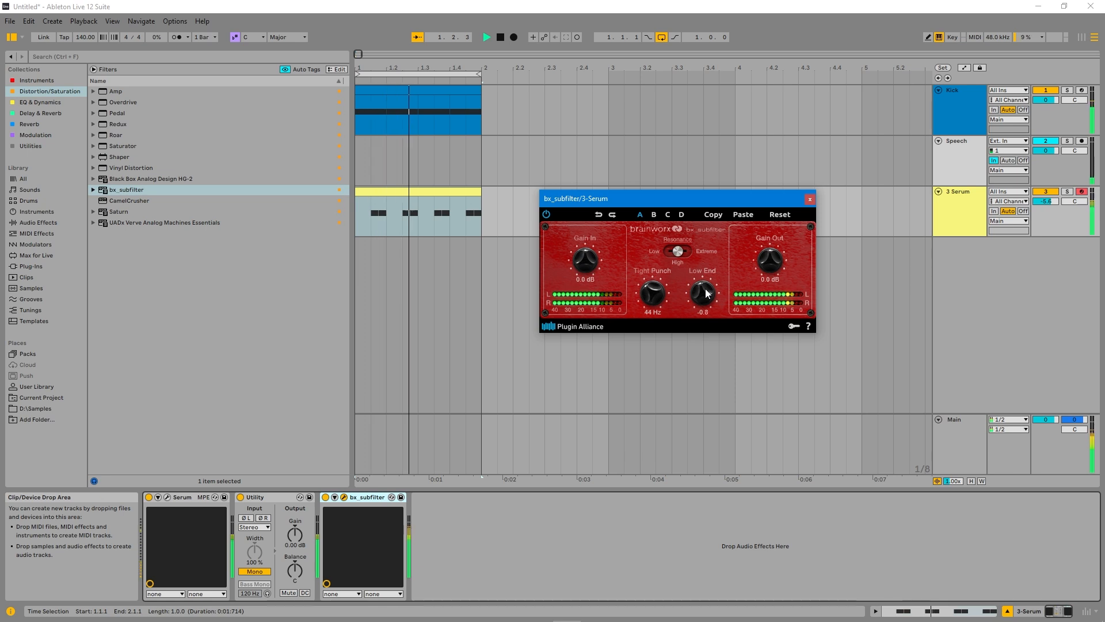
left_click_drag(704, 288, 705, 291)
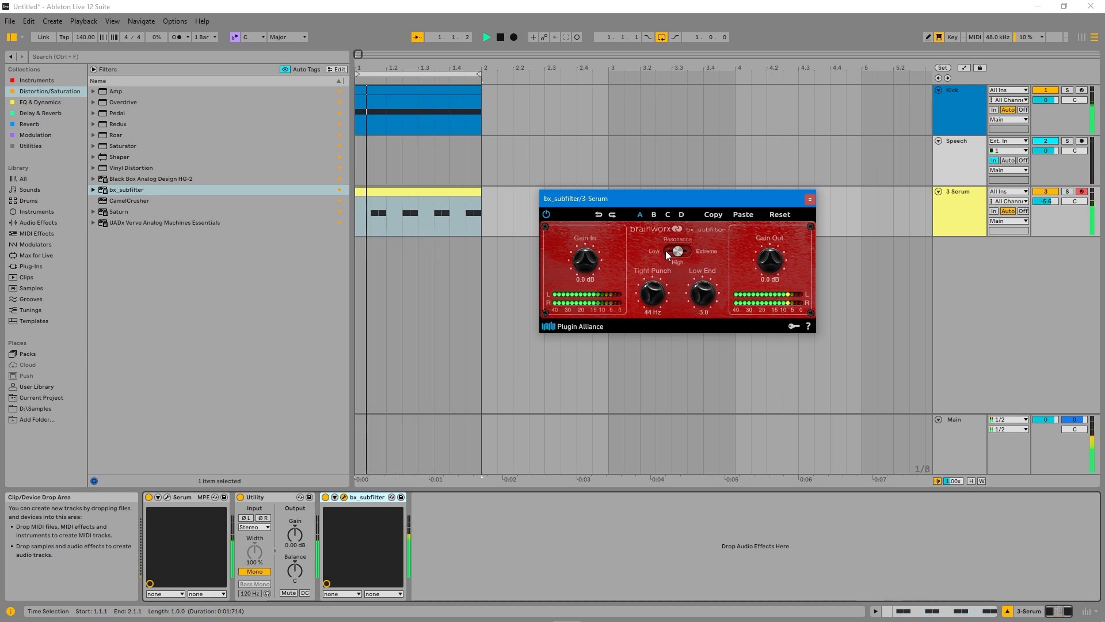
key("space")
key("space")
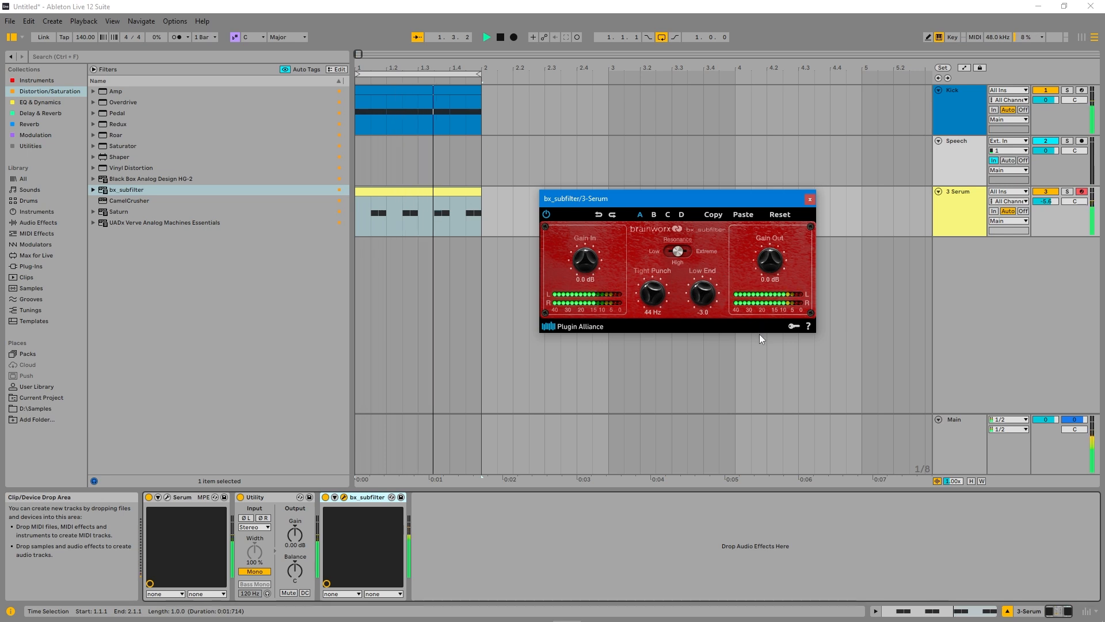
key("space")
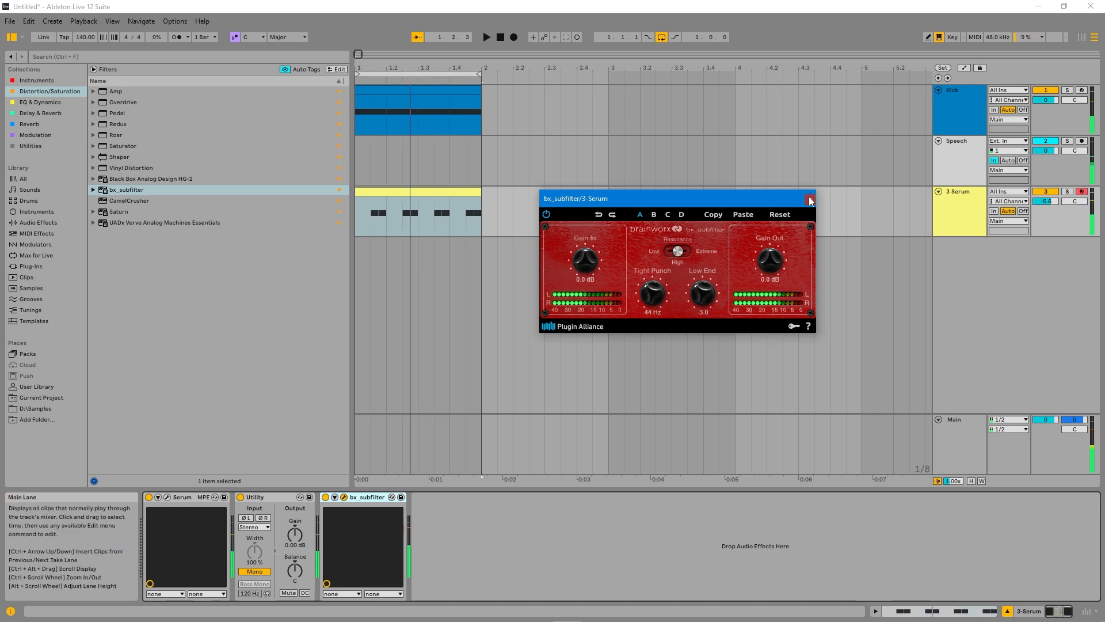
left_click(810, 199)
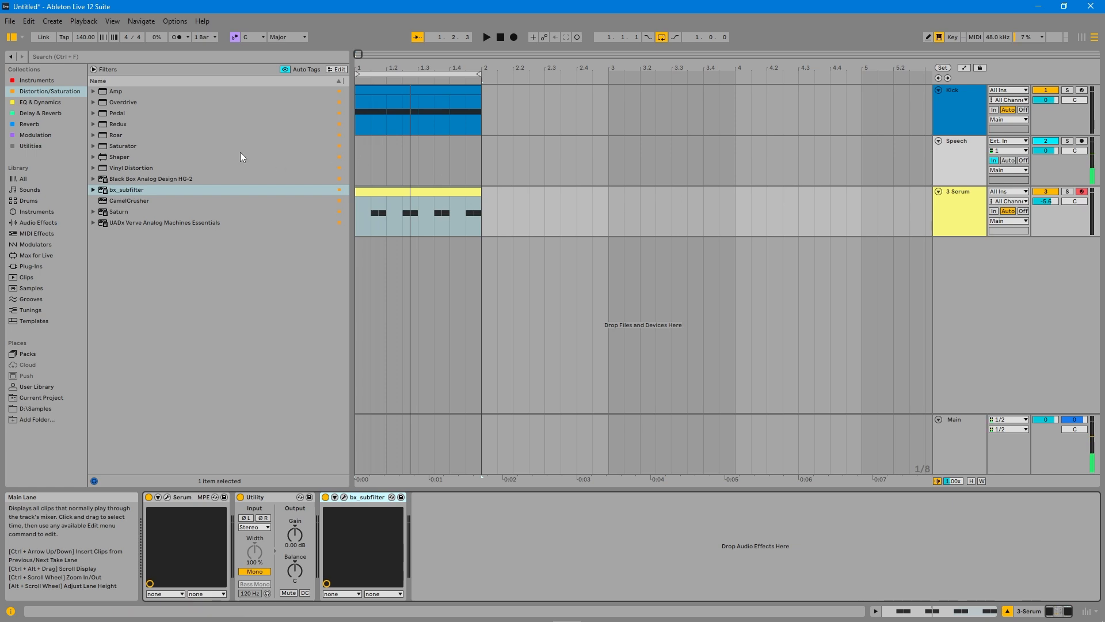
Add LFOTool_x64 after bx_subfilter on the bass track and play the loop to view its volume-shaping waveform.
left_click(33, 101)
left_click(143, 244)
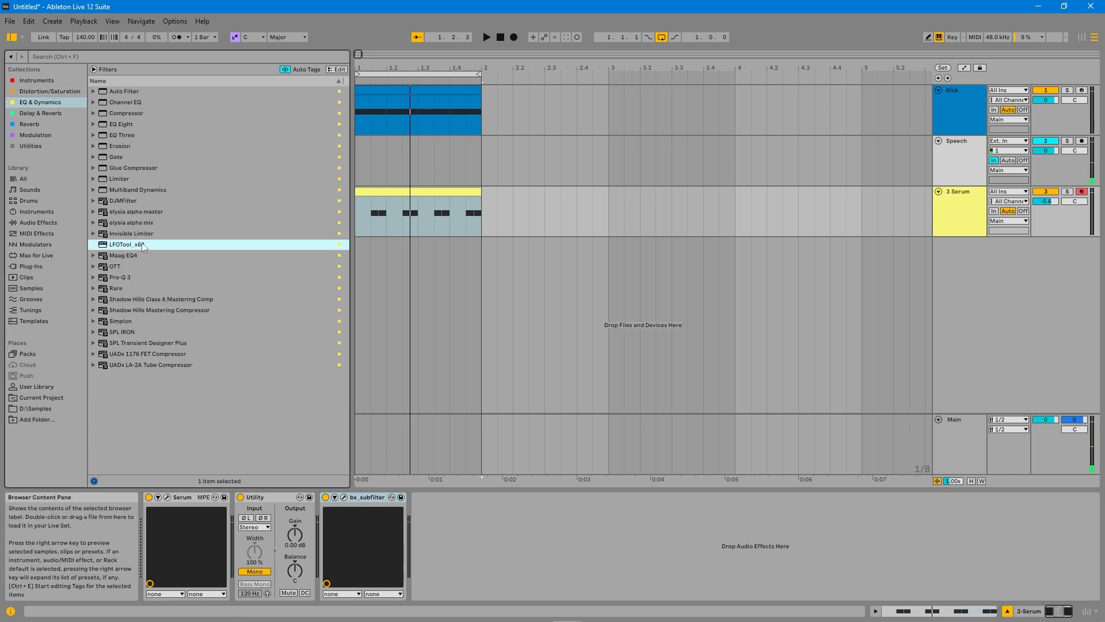
left_click_drag(338, 402, 457, 525)
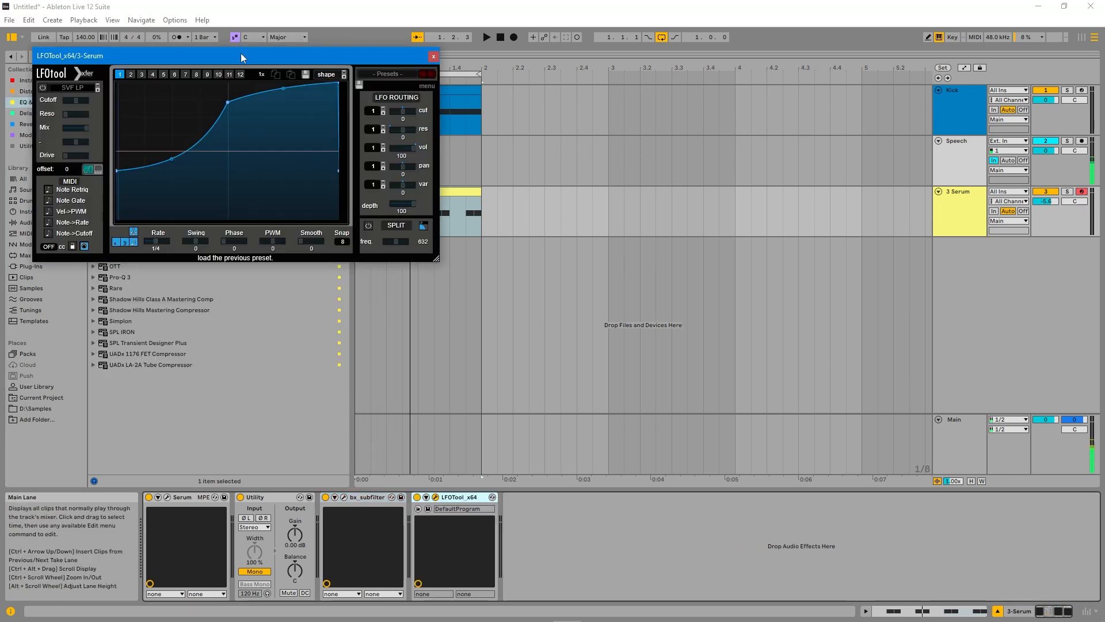
mouse_move(247, 56)
left_mouse_down()
mouse_move(699, 117)
mouse_move(635, 121)
left_mouse_up()
key("space")
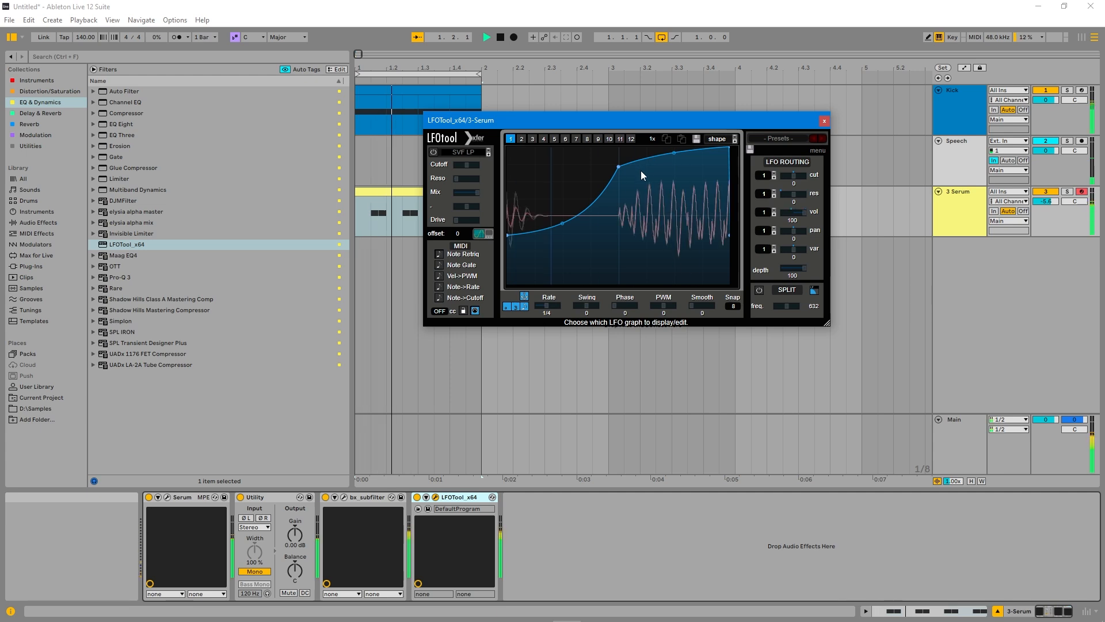
key("space")
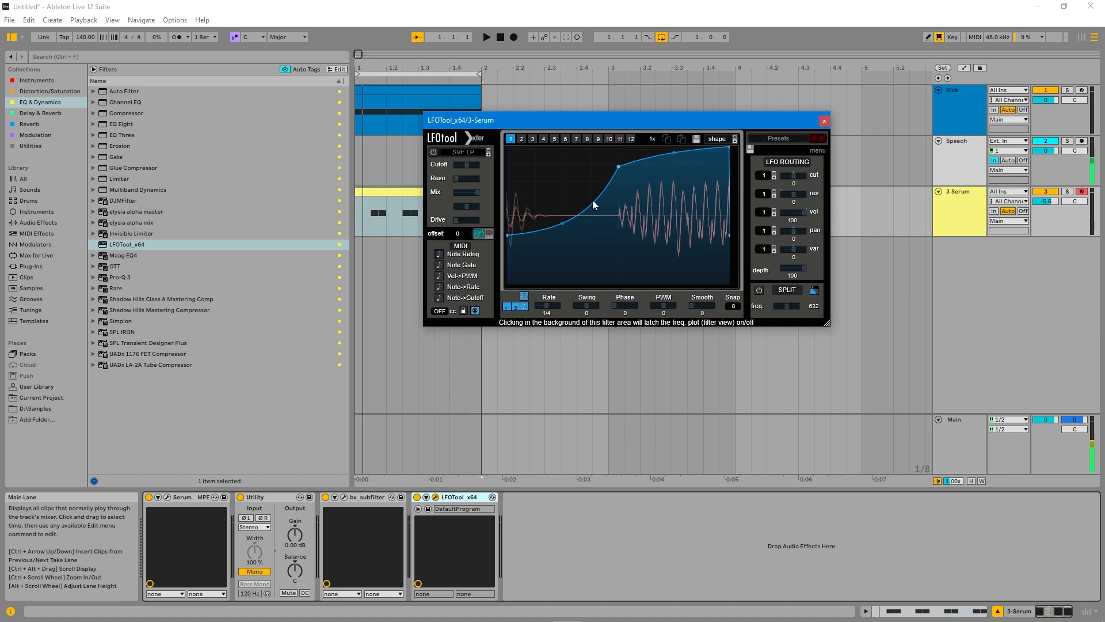
Reshape LFOTool's volume curve so its first half sits at zero and its second half sits at full level.
key("space")
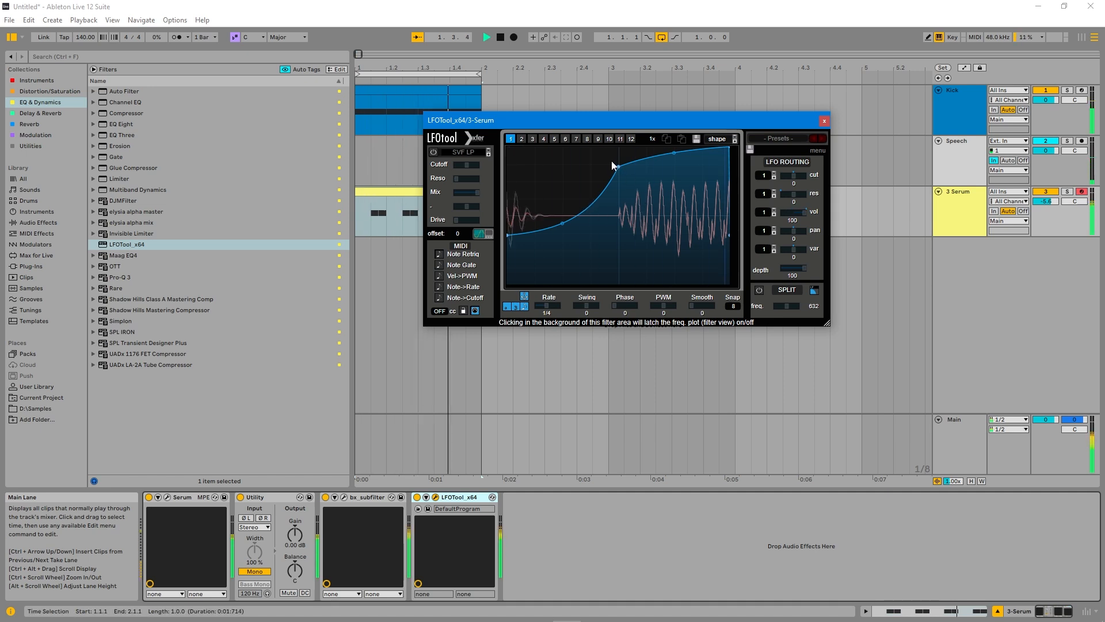
key("space")
left_click_drag(614, 168, 497, 331)
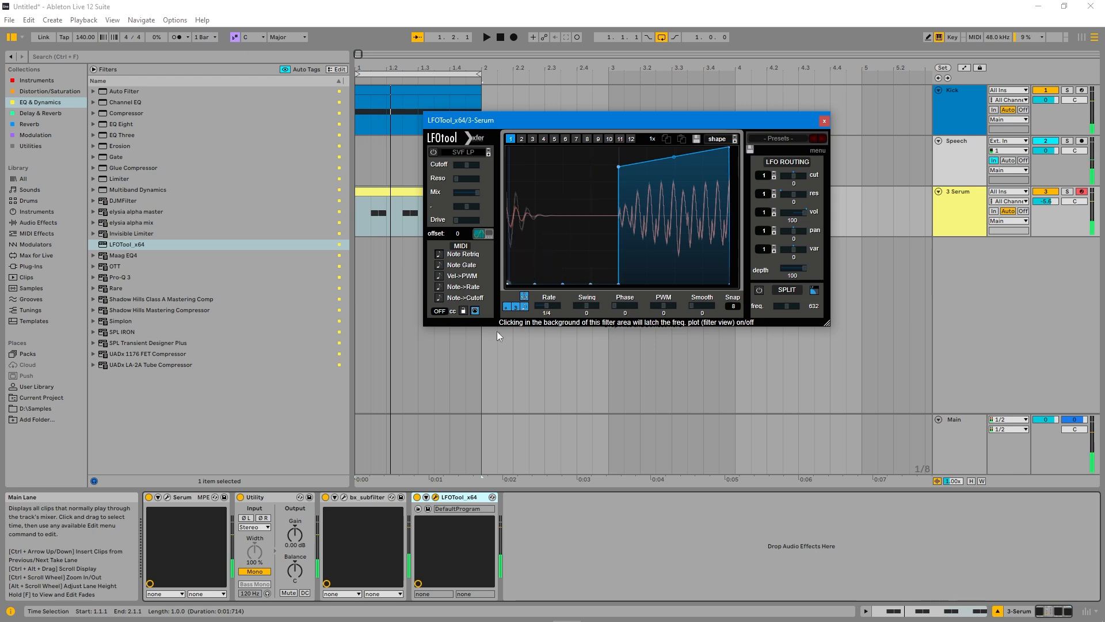
left_click_drag(633, 199, 738, 47)
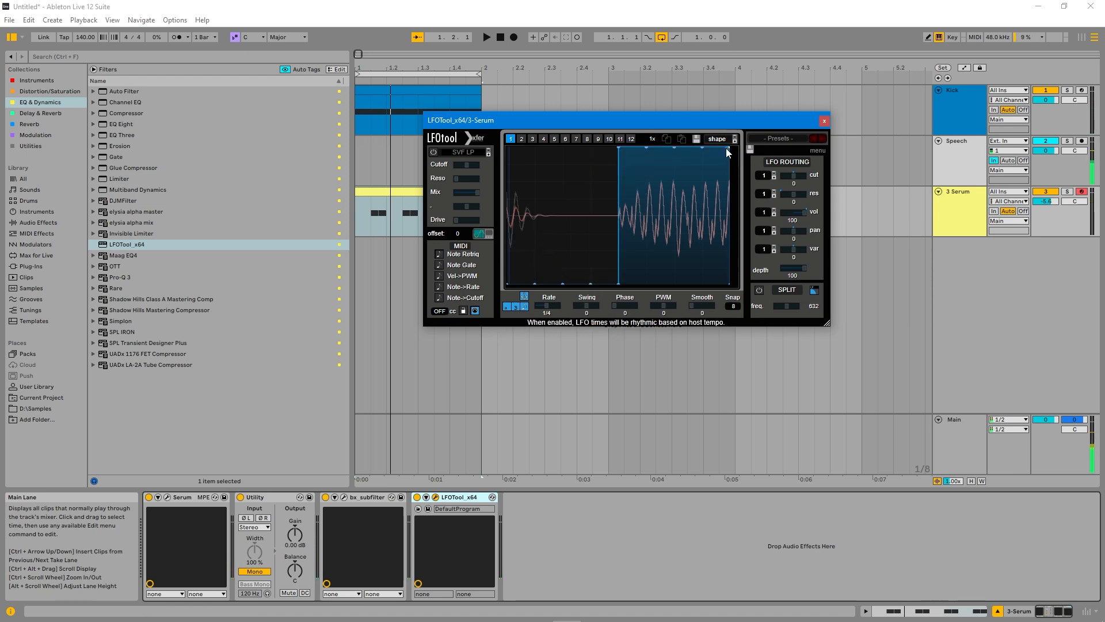
Slope the end of LFOTool's curve down to zero, refine the steep rise near its midpoint, and audition the loop.
left_click_drag(726, 149, 722, 138)
left_click_drag(726, 217, 726, 187)
left_click_drag(617, 284, 608, 225)
left_click_drag(586, 276, 587, 274)
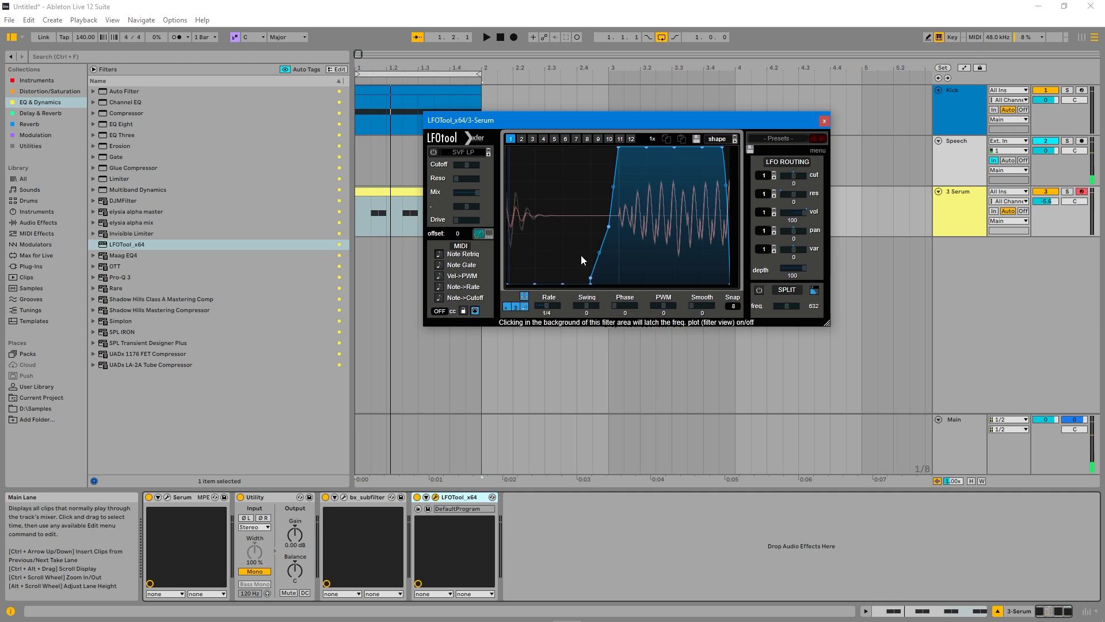
left_click_drag(608, 226, 603, 281)
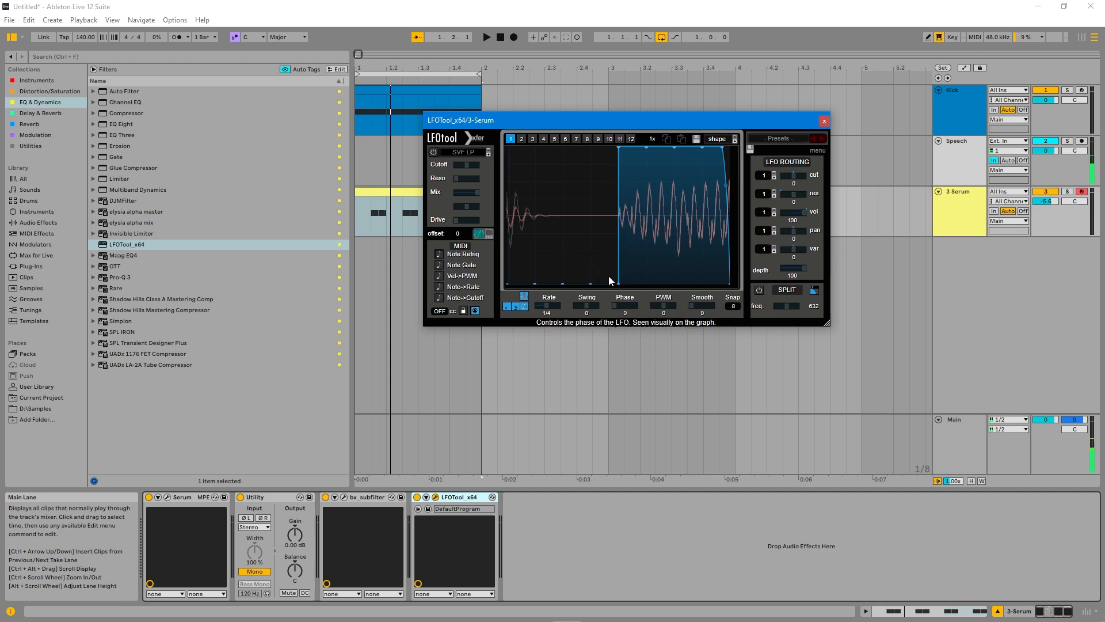
left_click_drag(721, 151, 725, 149)
key("space")
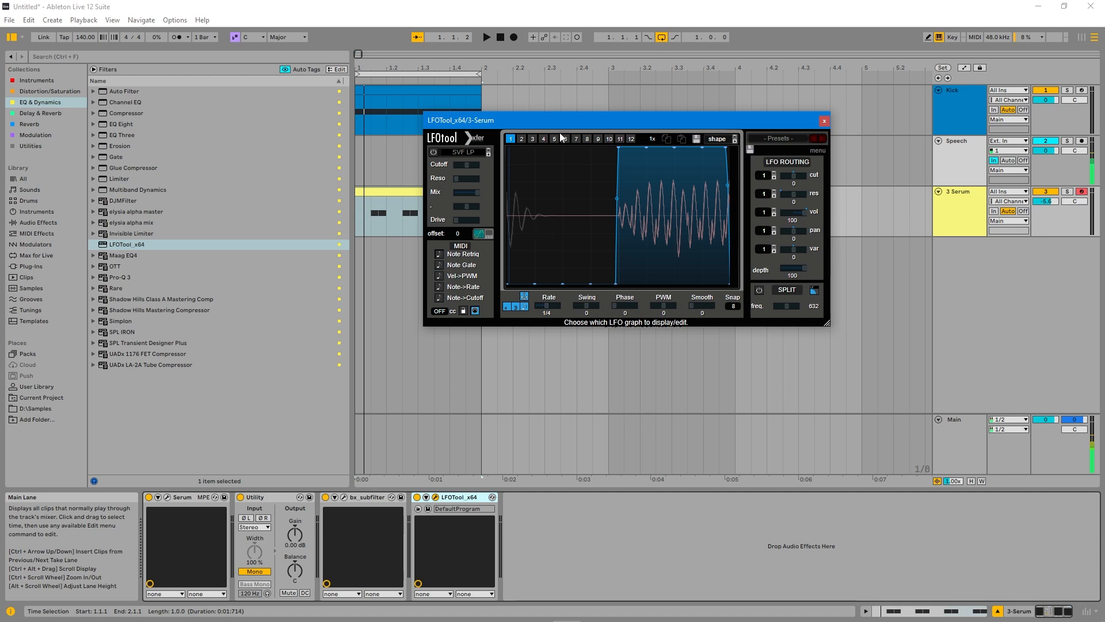
key("space")
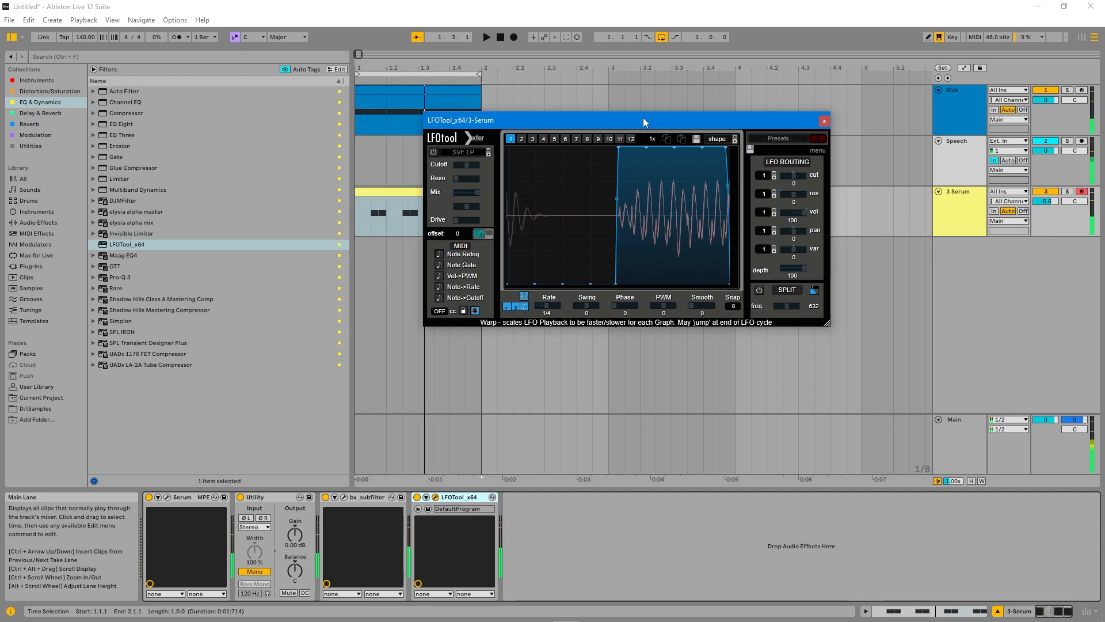
Move the LFOTool window off the clips and compare the bass soloed and with the kick.
left_click_drag(644, 117, 729, 129)
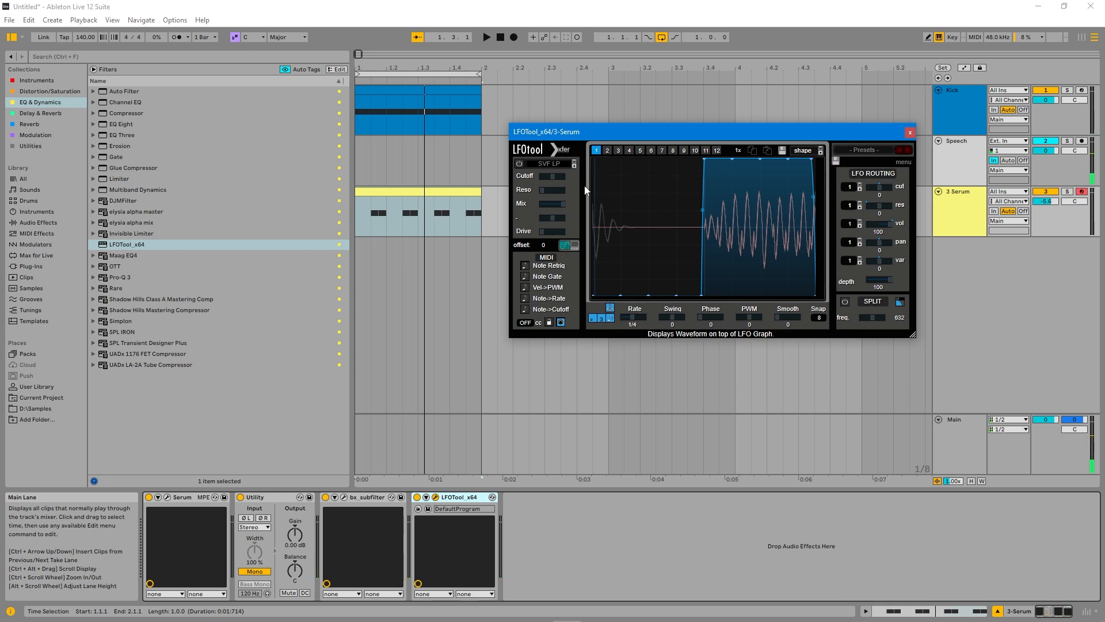
key("space")
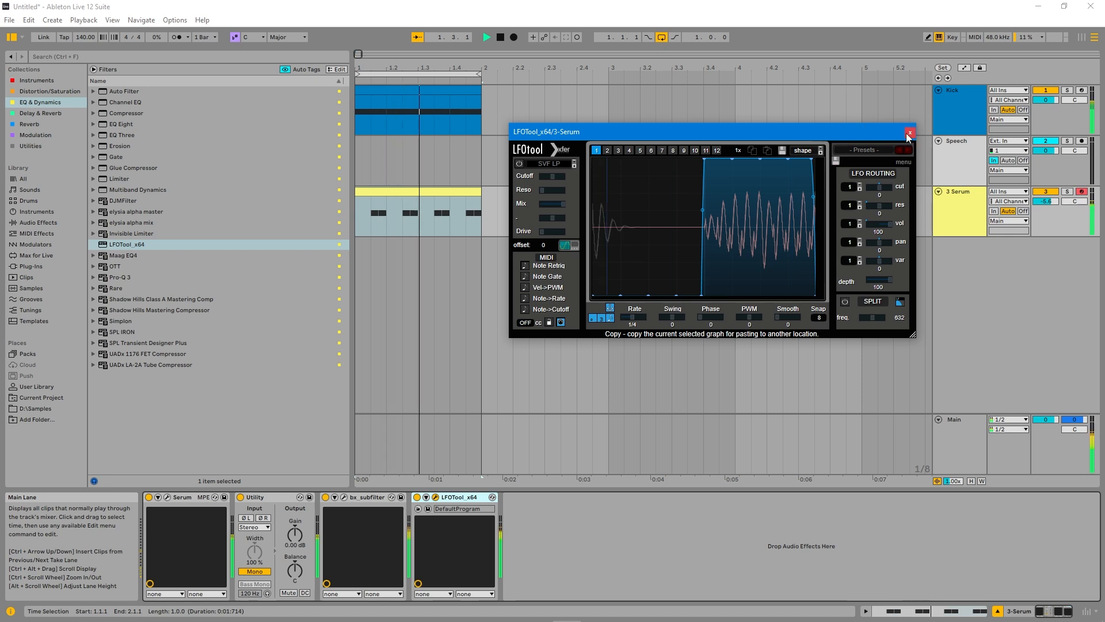
left_click(1069, 192)
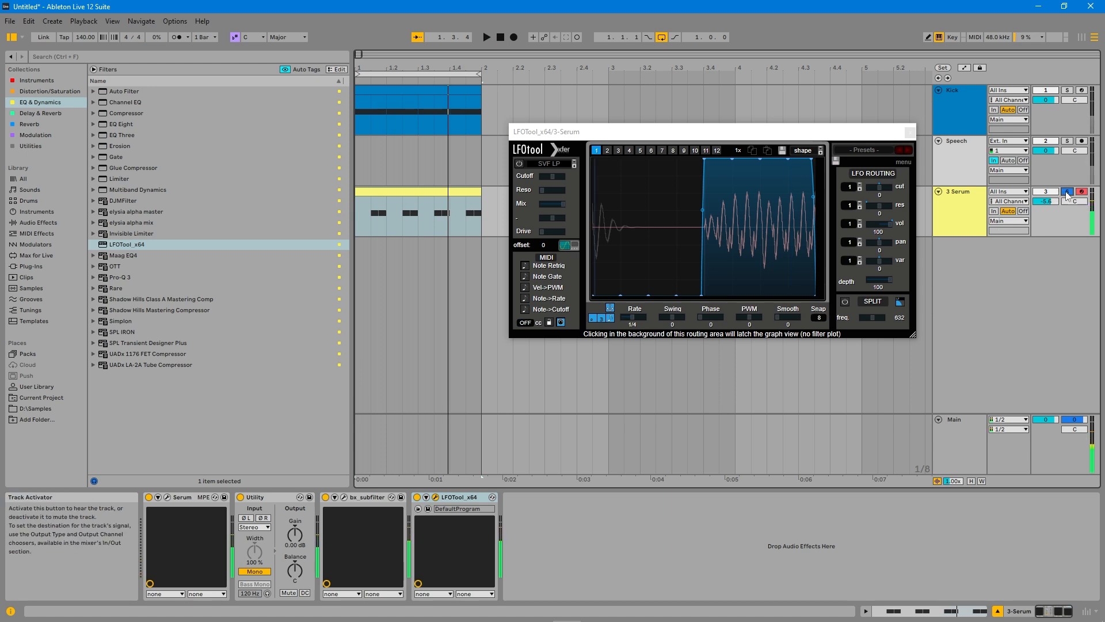
left_click(1067, 192)
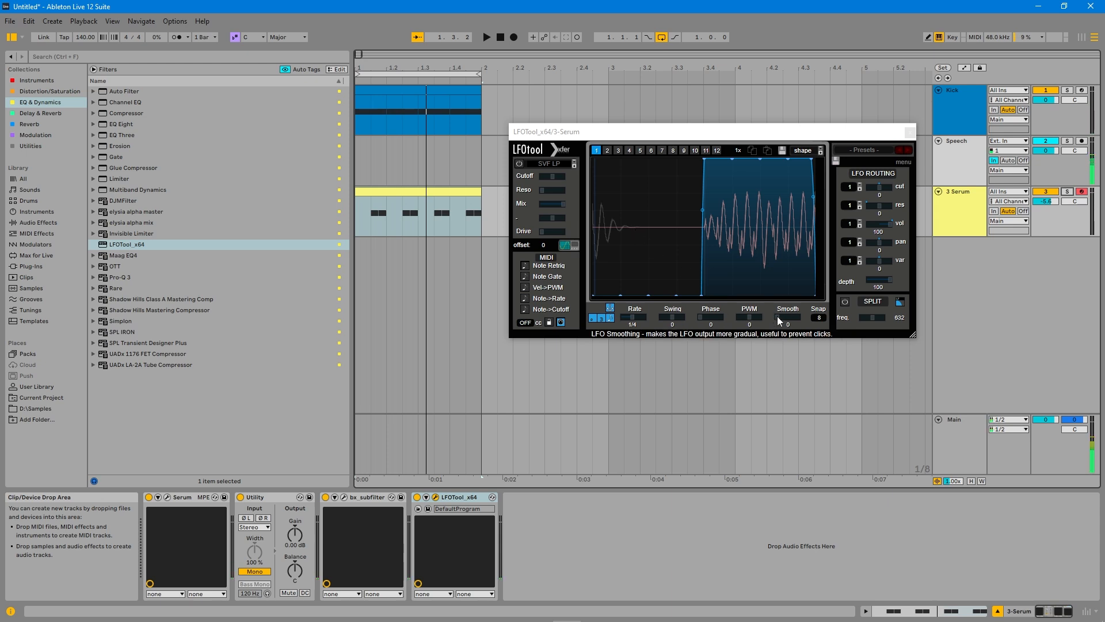
key("space")
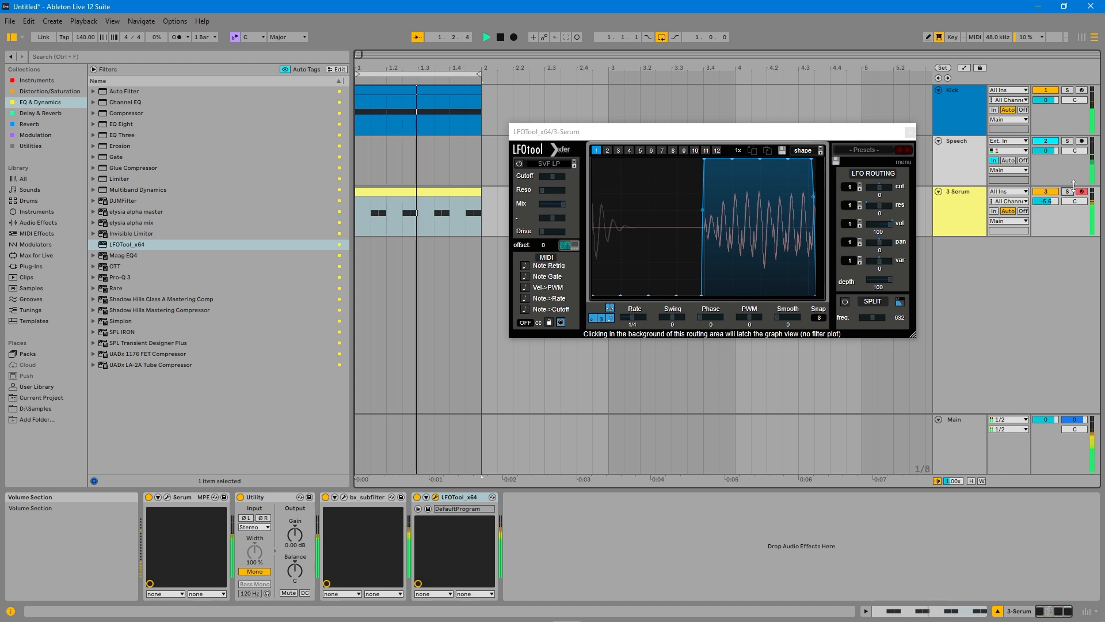
Solo the Serum track, set LFOTool's Smooth to 8 while it plays, then unsolo the track.
left_click(1069, 191)
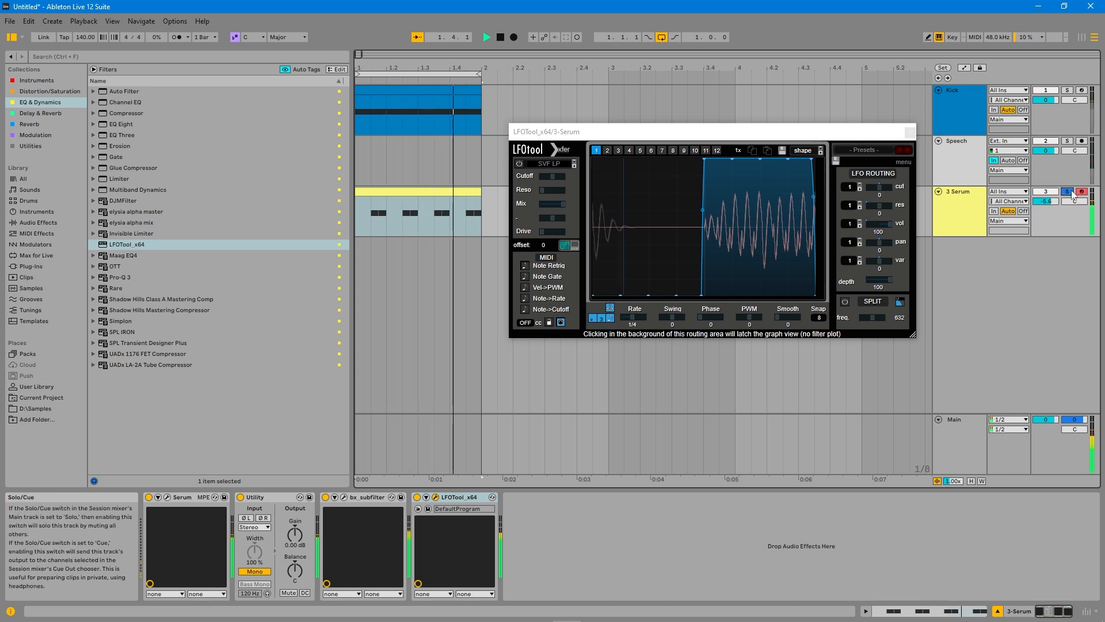
left_click(778, 317)
left_click_drag(778, 316, 779, 316)
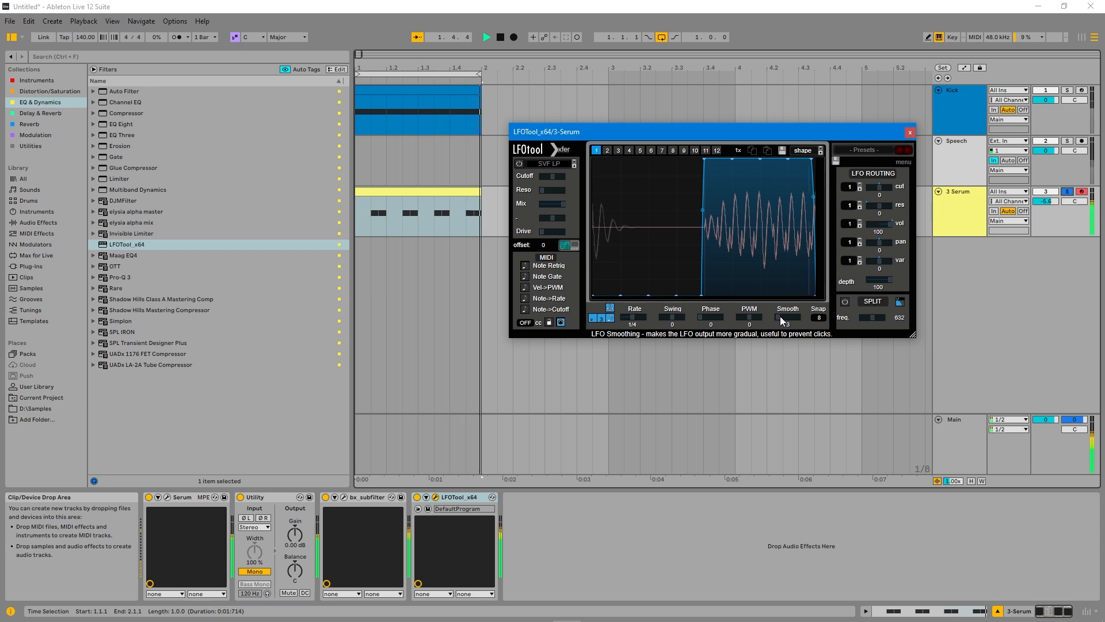
left_click_drag(779, 316, 782, 316)
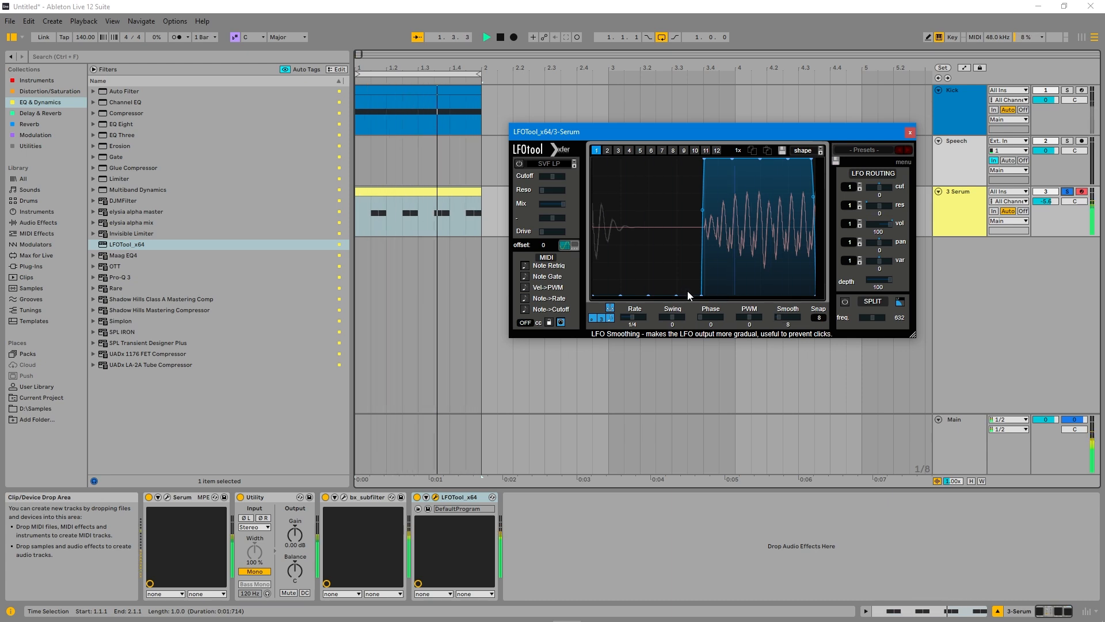
left_click(1067, 191)
Fine-tune LFOTool's Smooth amount against the full loop, then close the plugin window.
key("space")
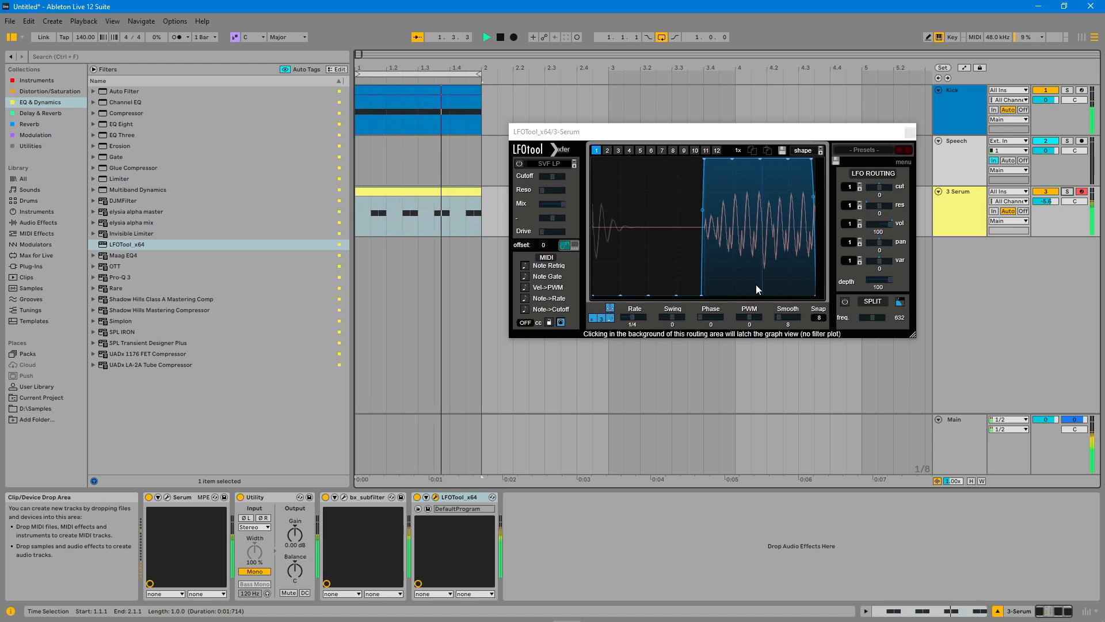
mouse_move(779, 316)
left_mouse_down()
mouse_move(751, 321)
mouse_move(782, 314)
left_mouse_up()
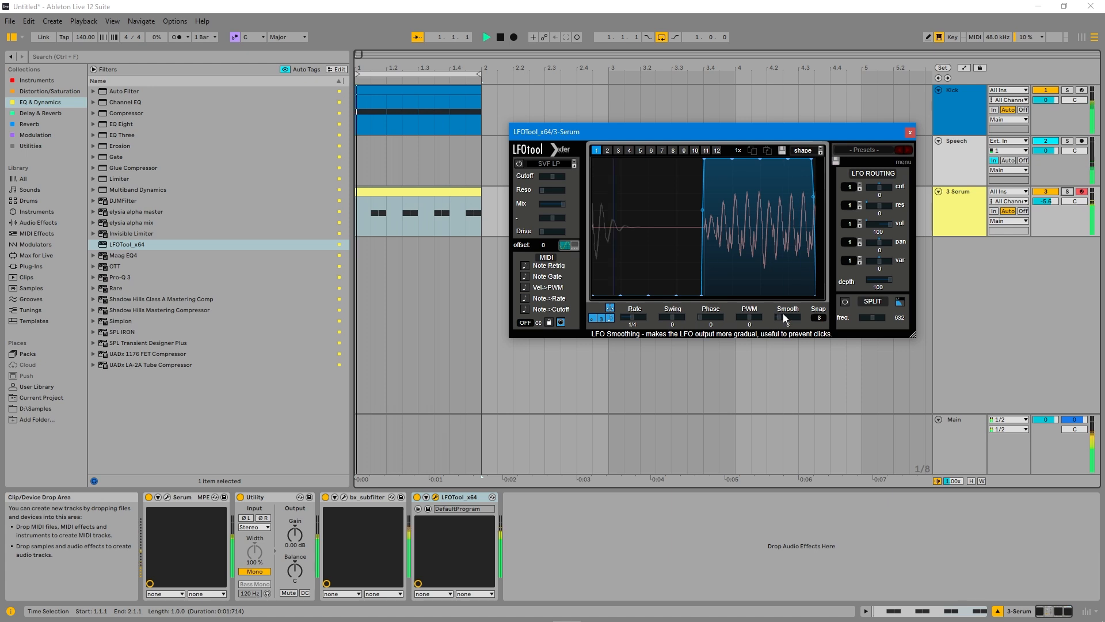
left_click(910, 131)
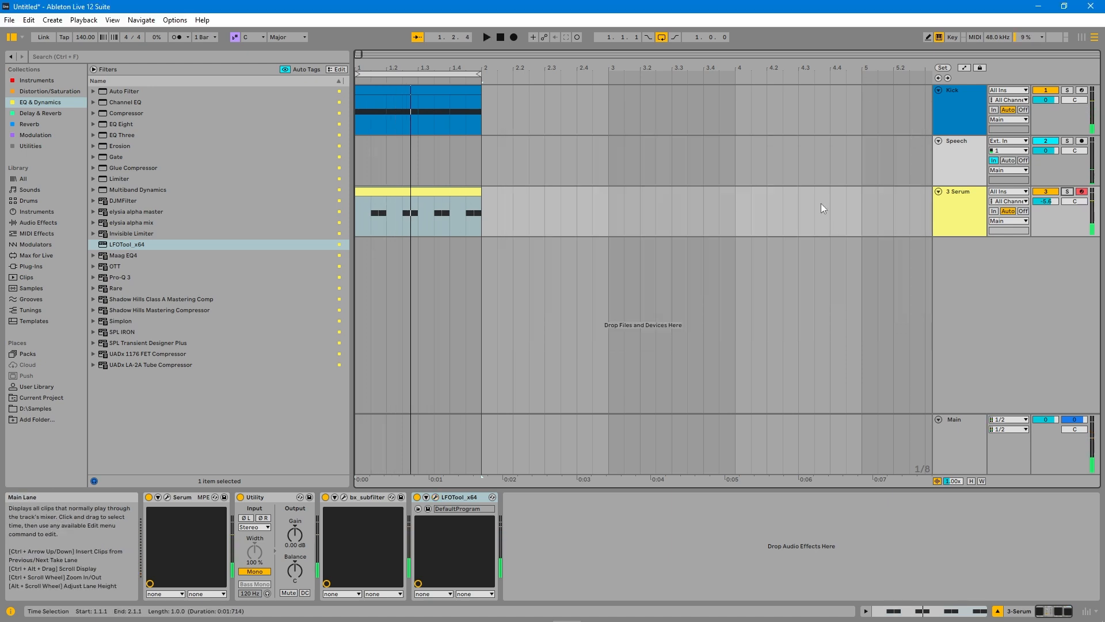
Show the Session View mixer and play the loop to compare the kick and bass levels on the meters.
left_click(1081, 38)
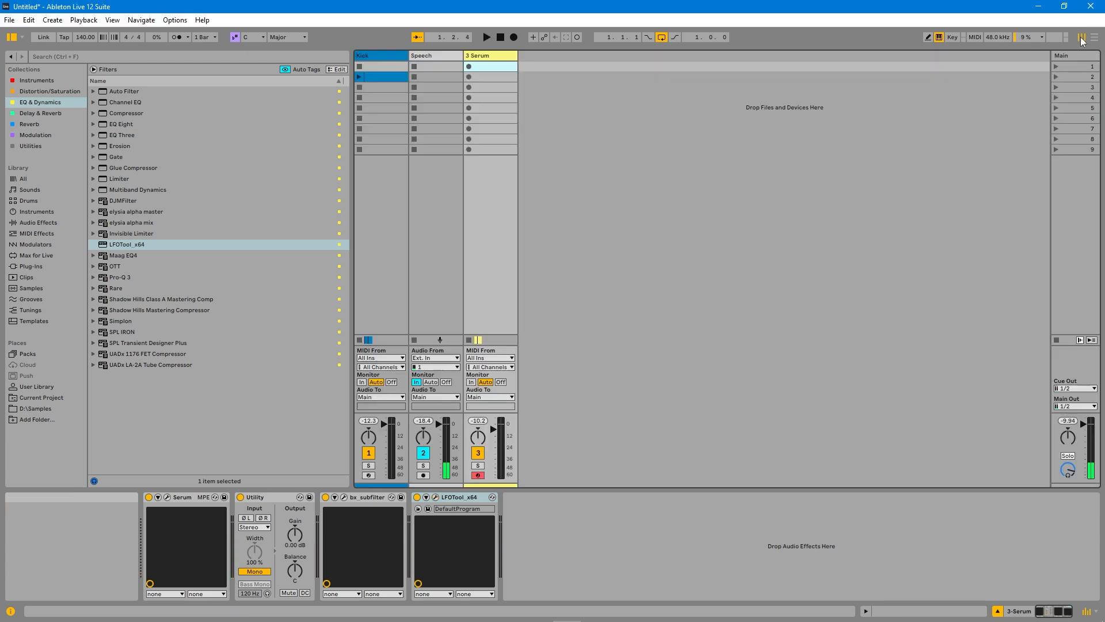
key("space")
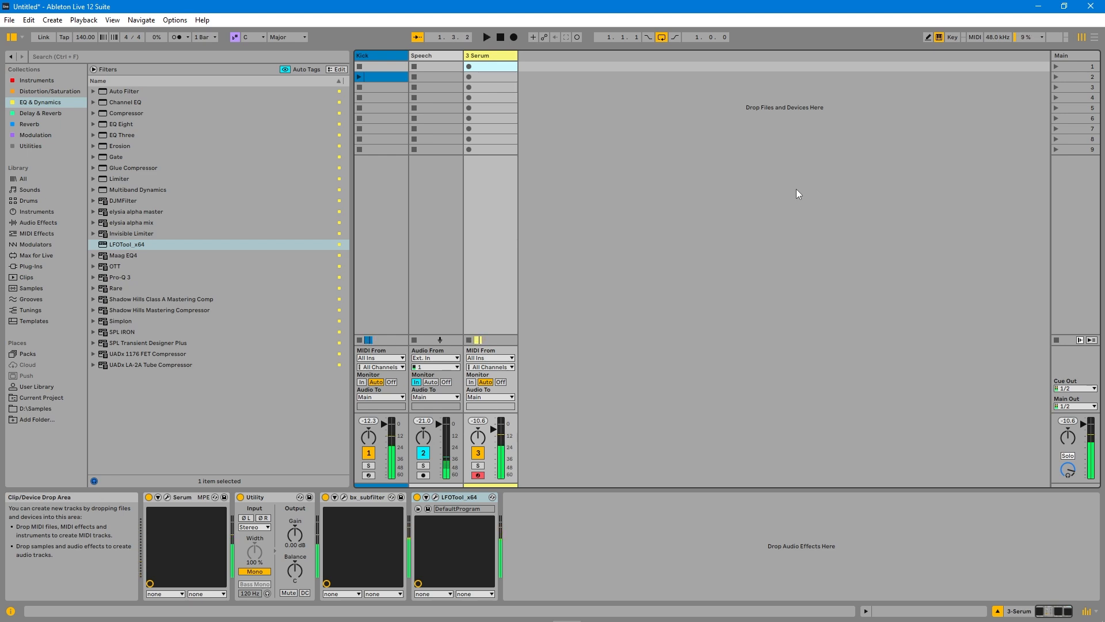
key("space")
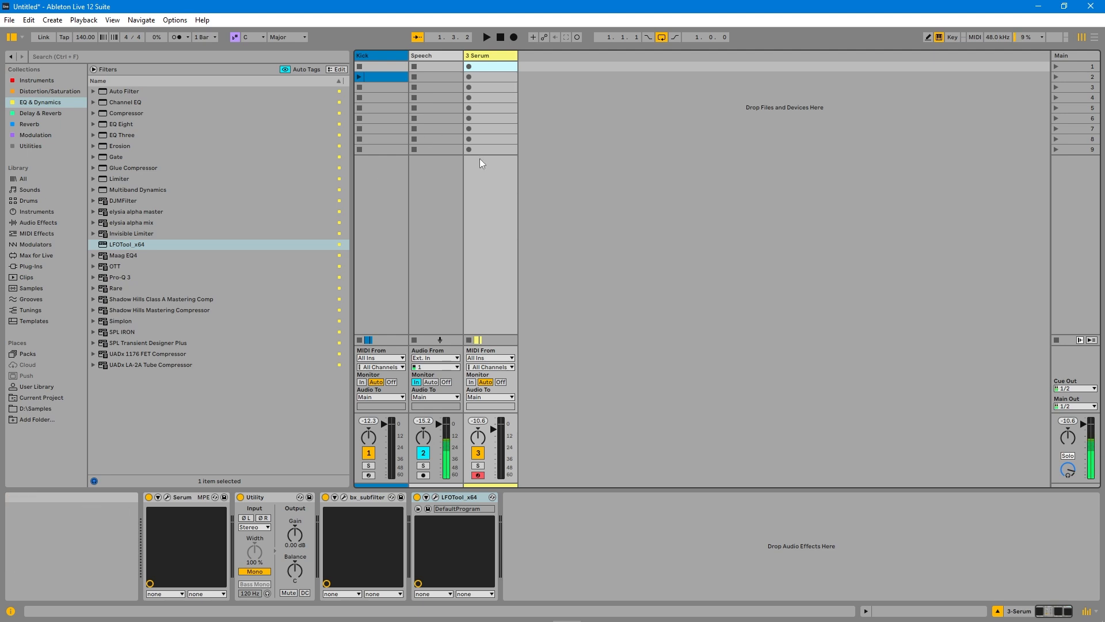
key("space")
key("space")
key("space")
key("space")
key("space")
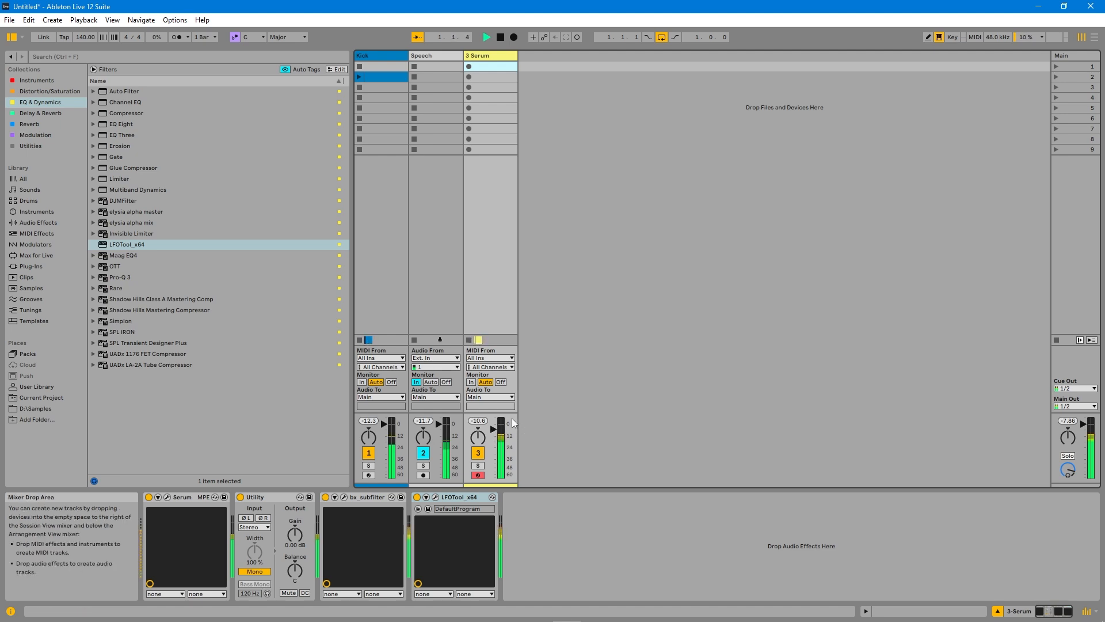
Lower the Serum track's volume to about -10 dB, audition the balance with the kick, and return to the Arrangement View.
left_click_drag(494, 429, 494, 432)
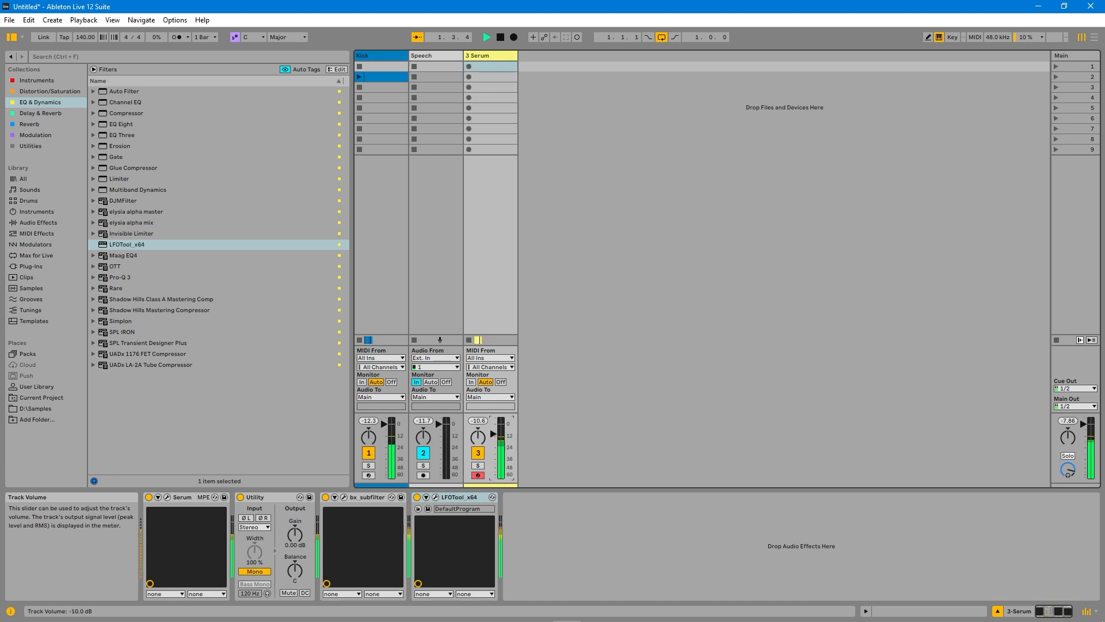
key("space")
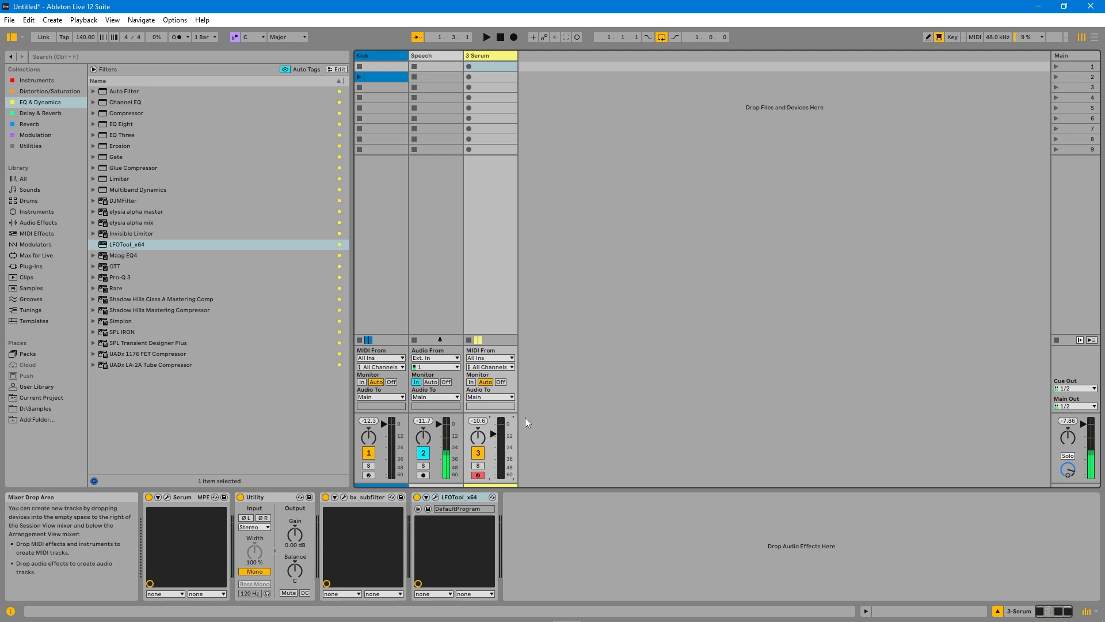
key("space")
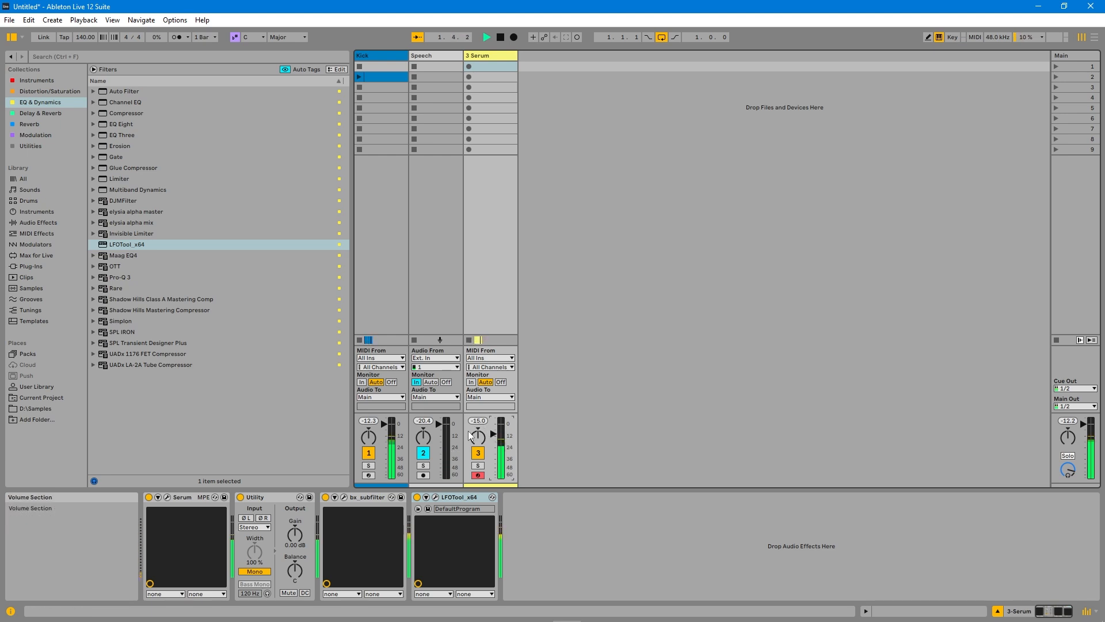
key("space")
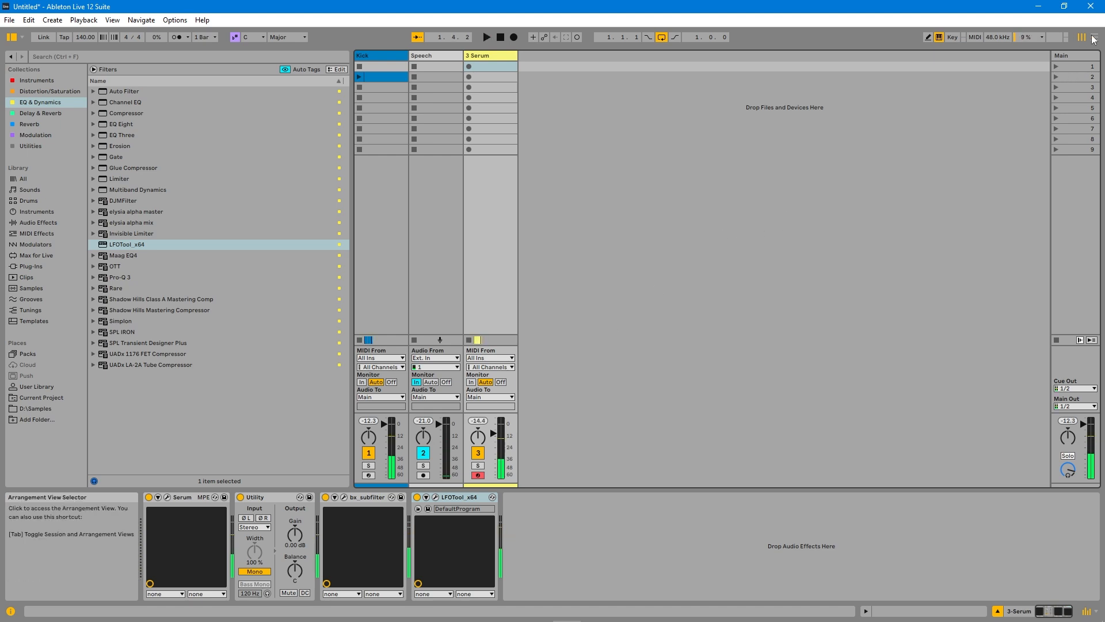
key("Tab")
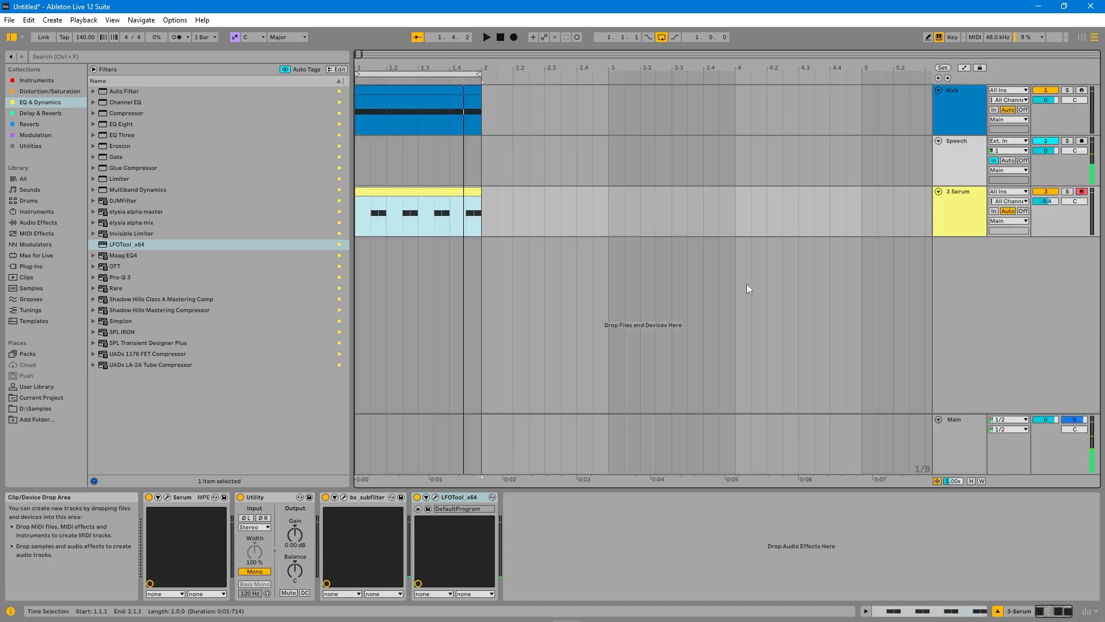